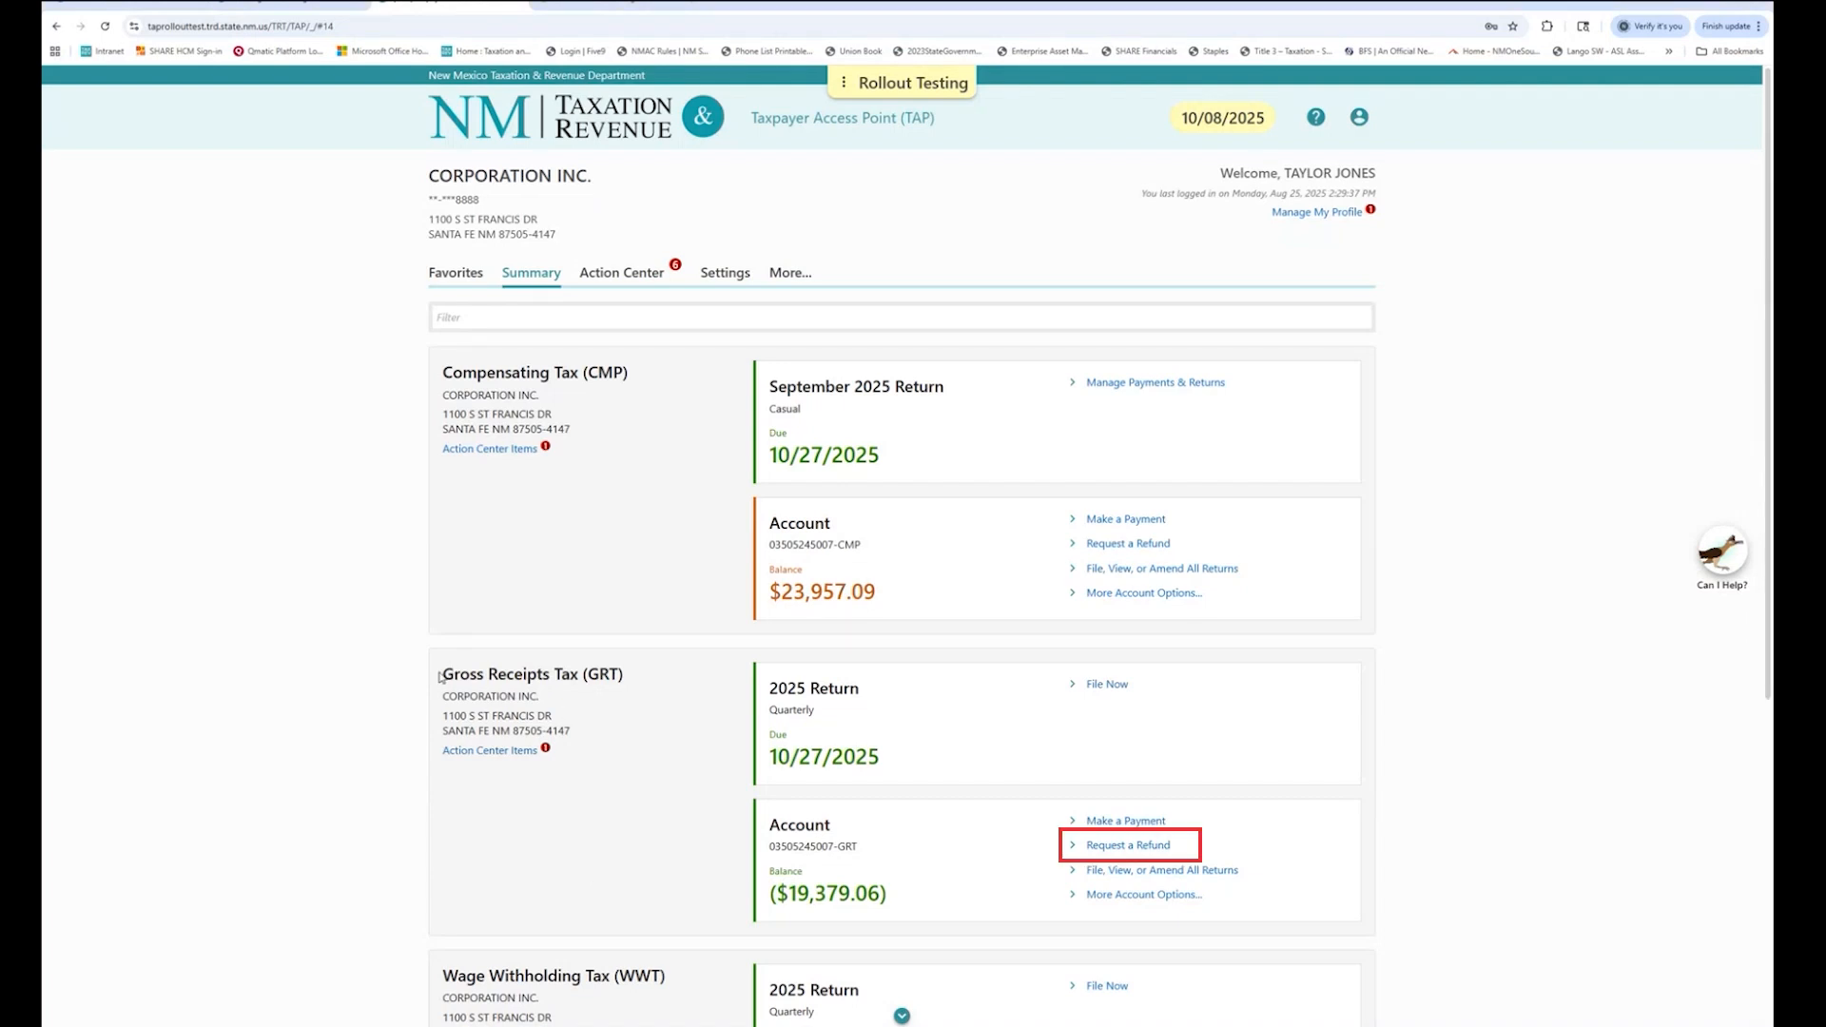
Start a refund from the Request a Refund link under the Gross Receipts Tax (GRT) account.
drag(439, 676, 653, 690)
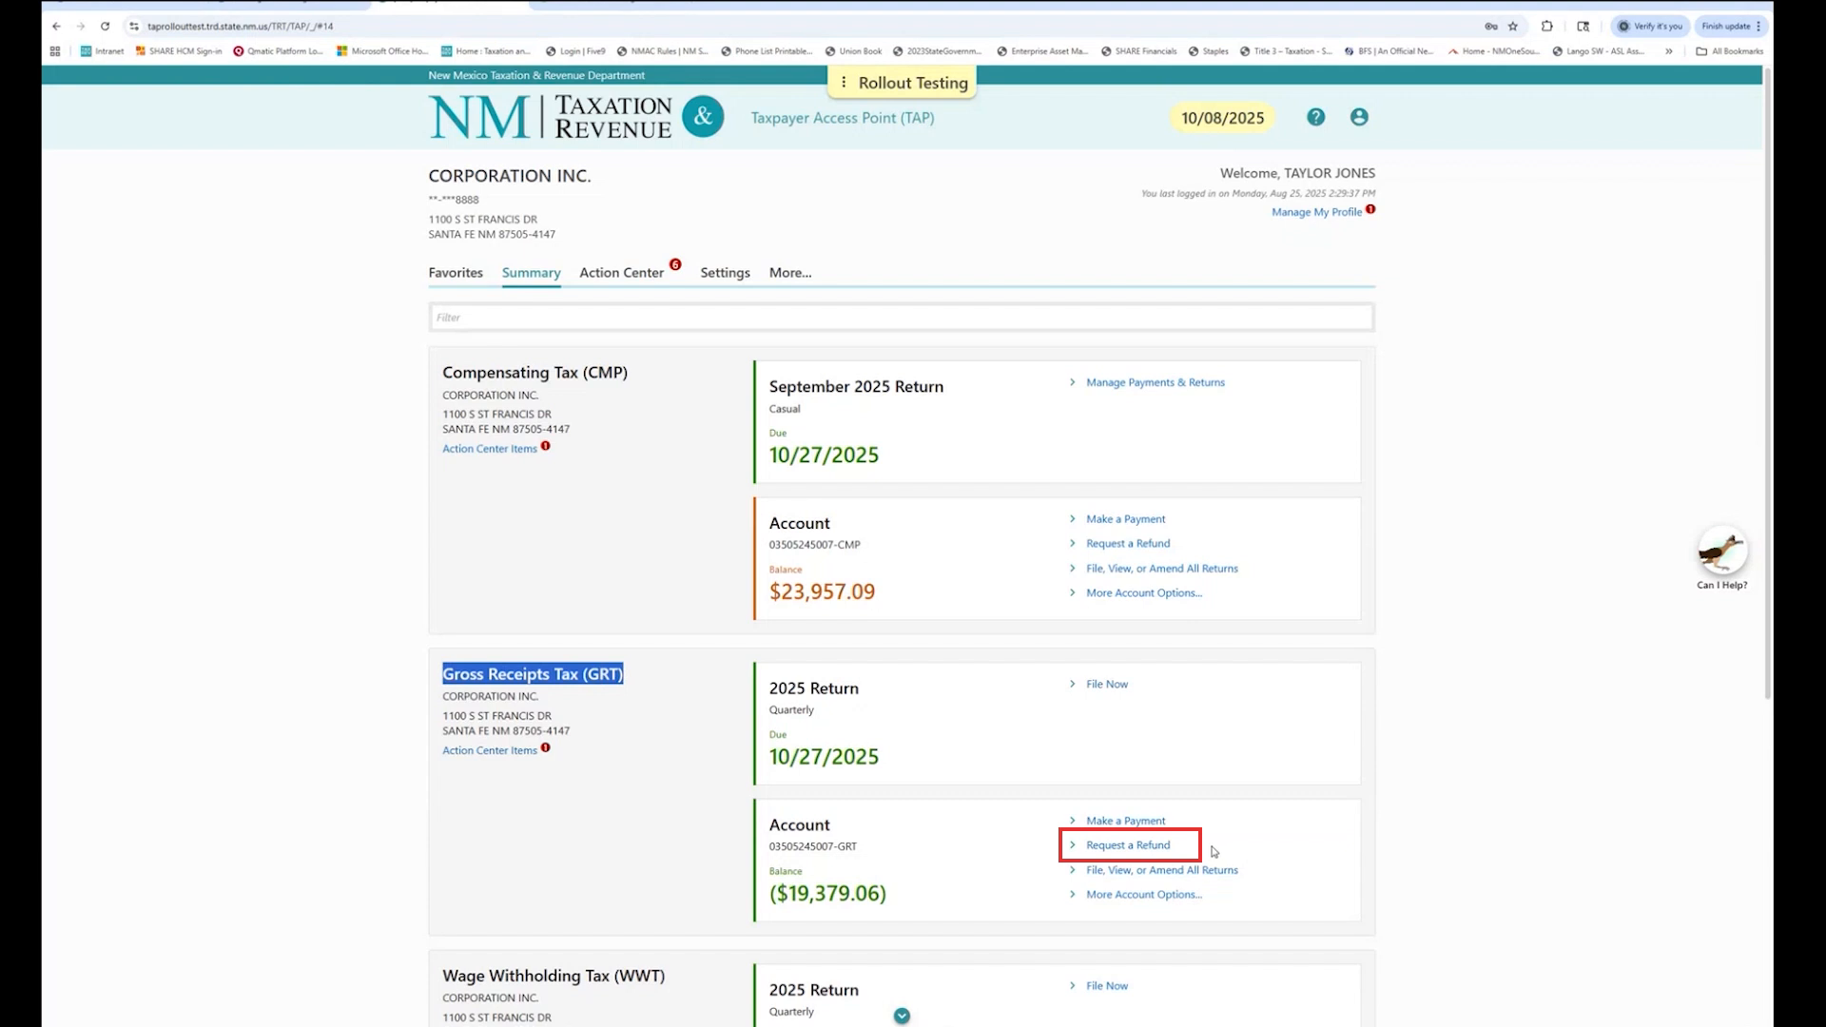
drag(1215, 852, 1066, 854)
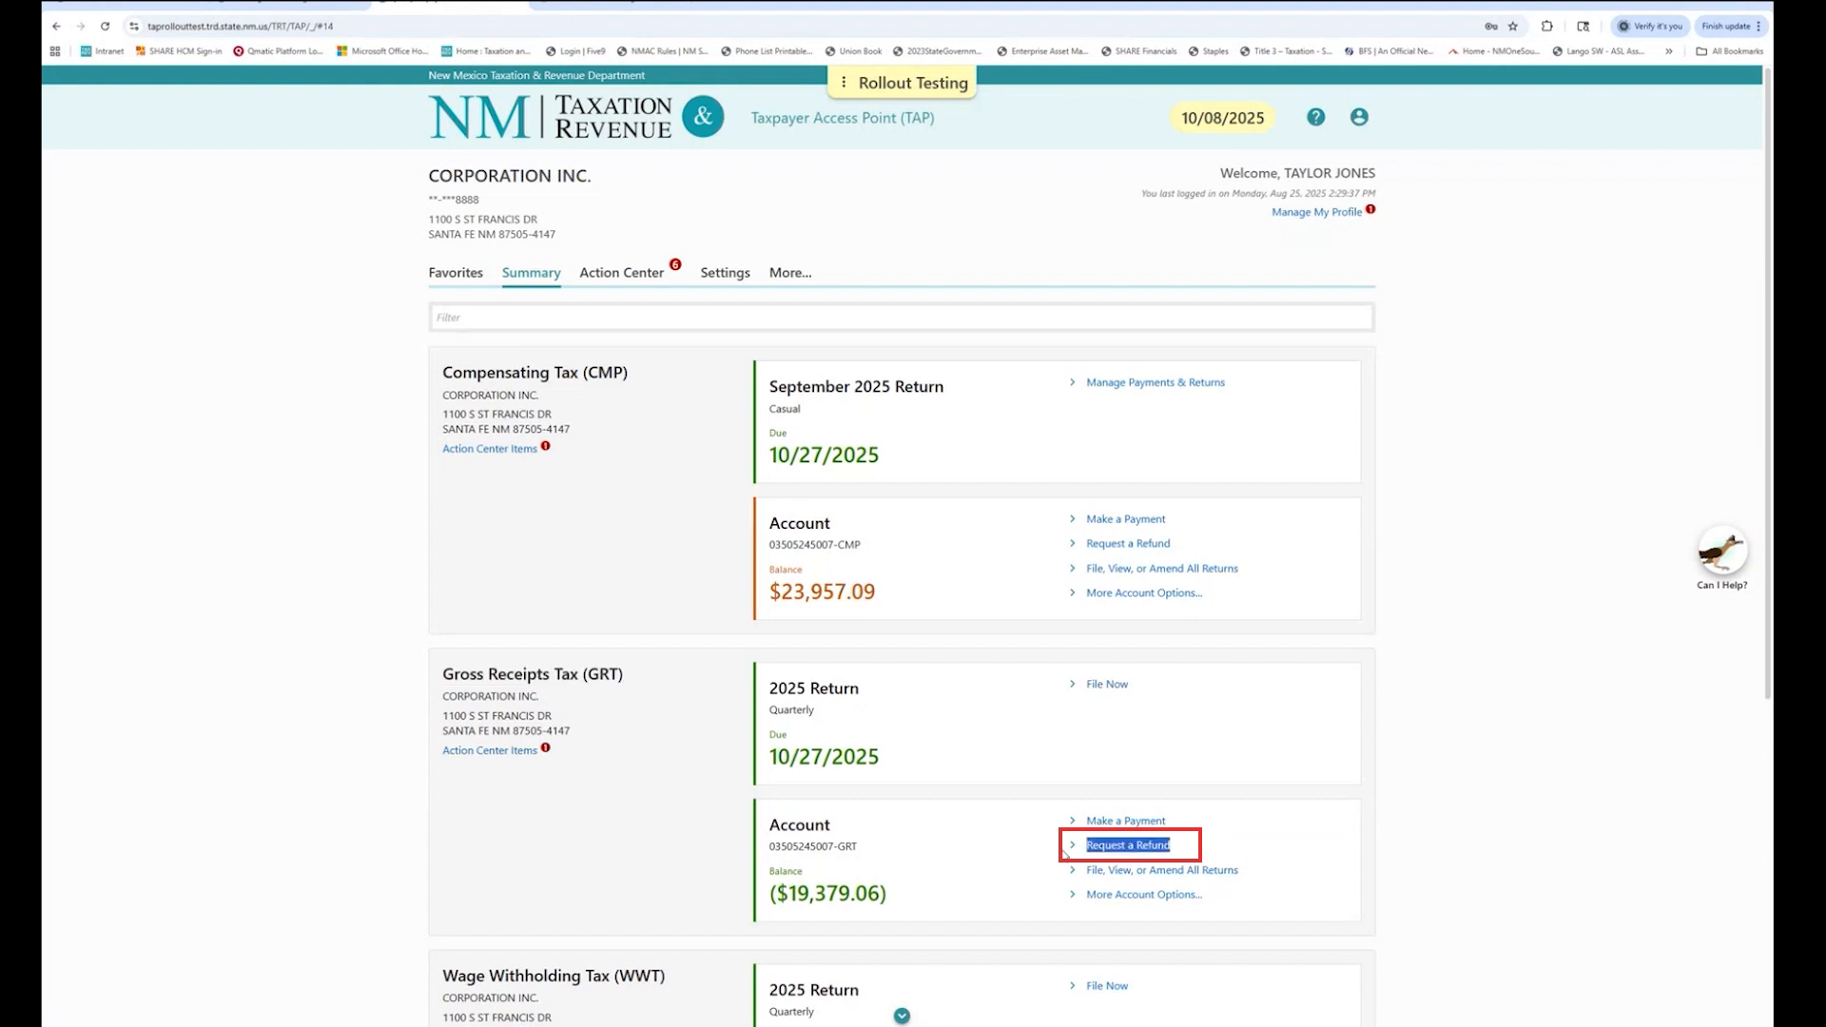
click(1130, 850)
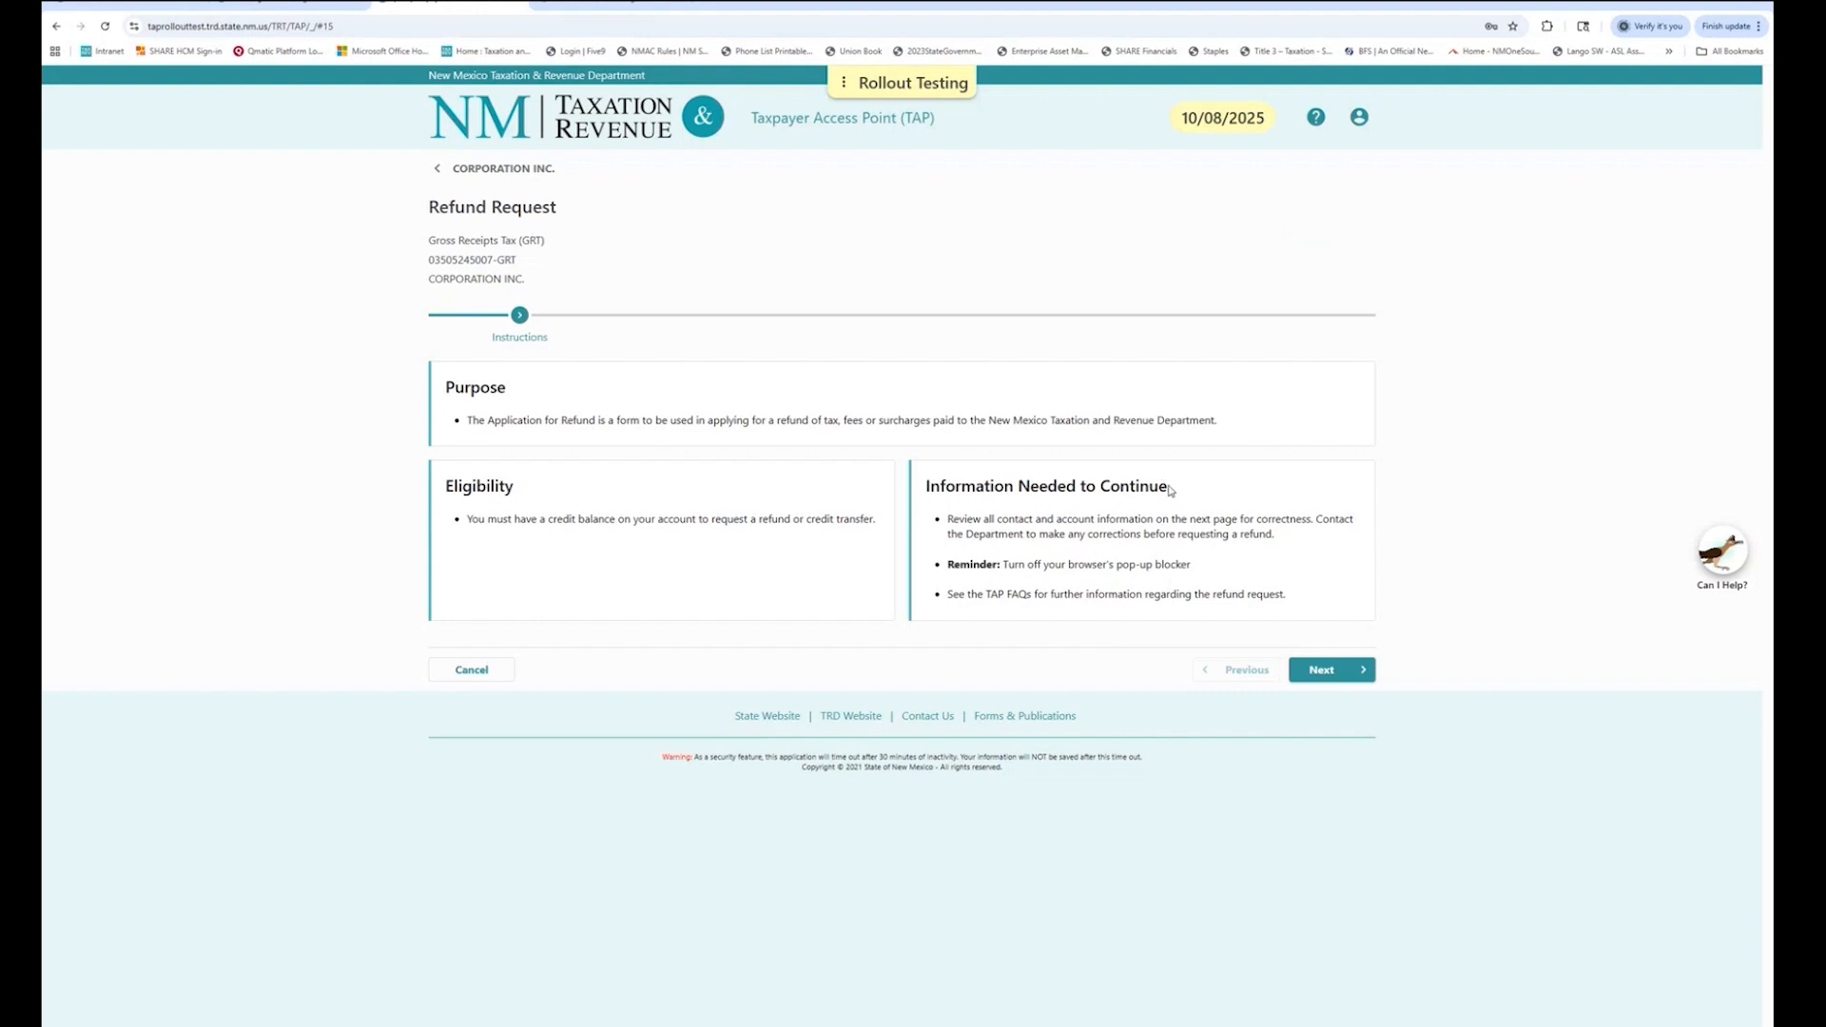
Move past the Instructions and review the GRT Account and Address Information panels.
click(1335, 673)
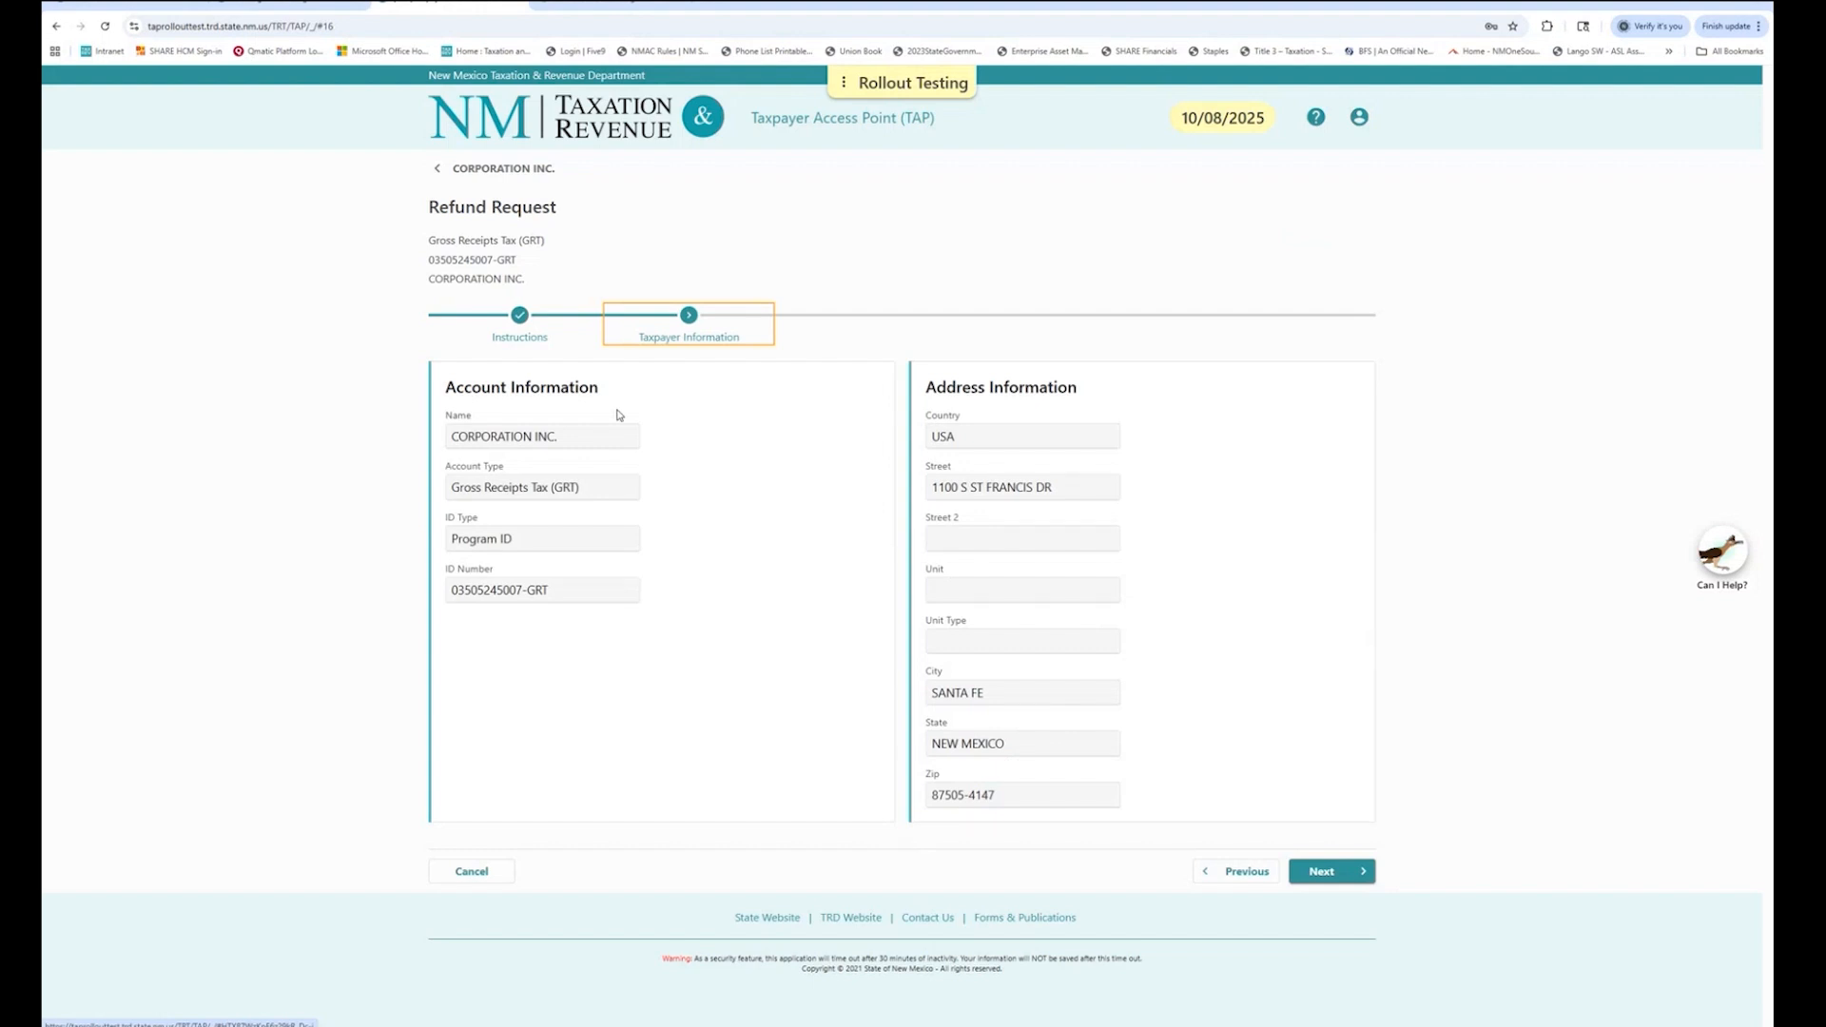
drag(605, 388, 441, 394)
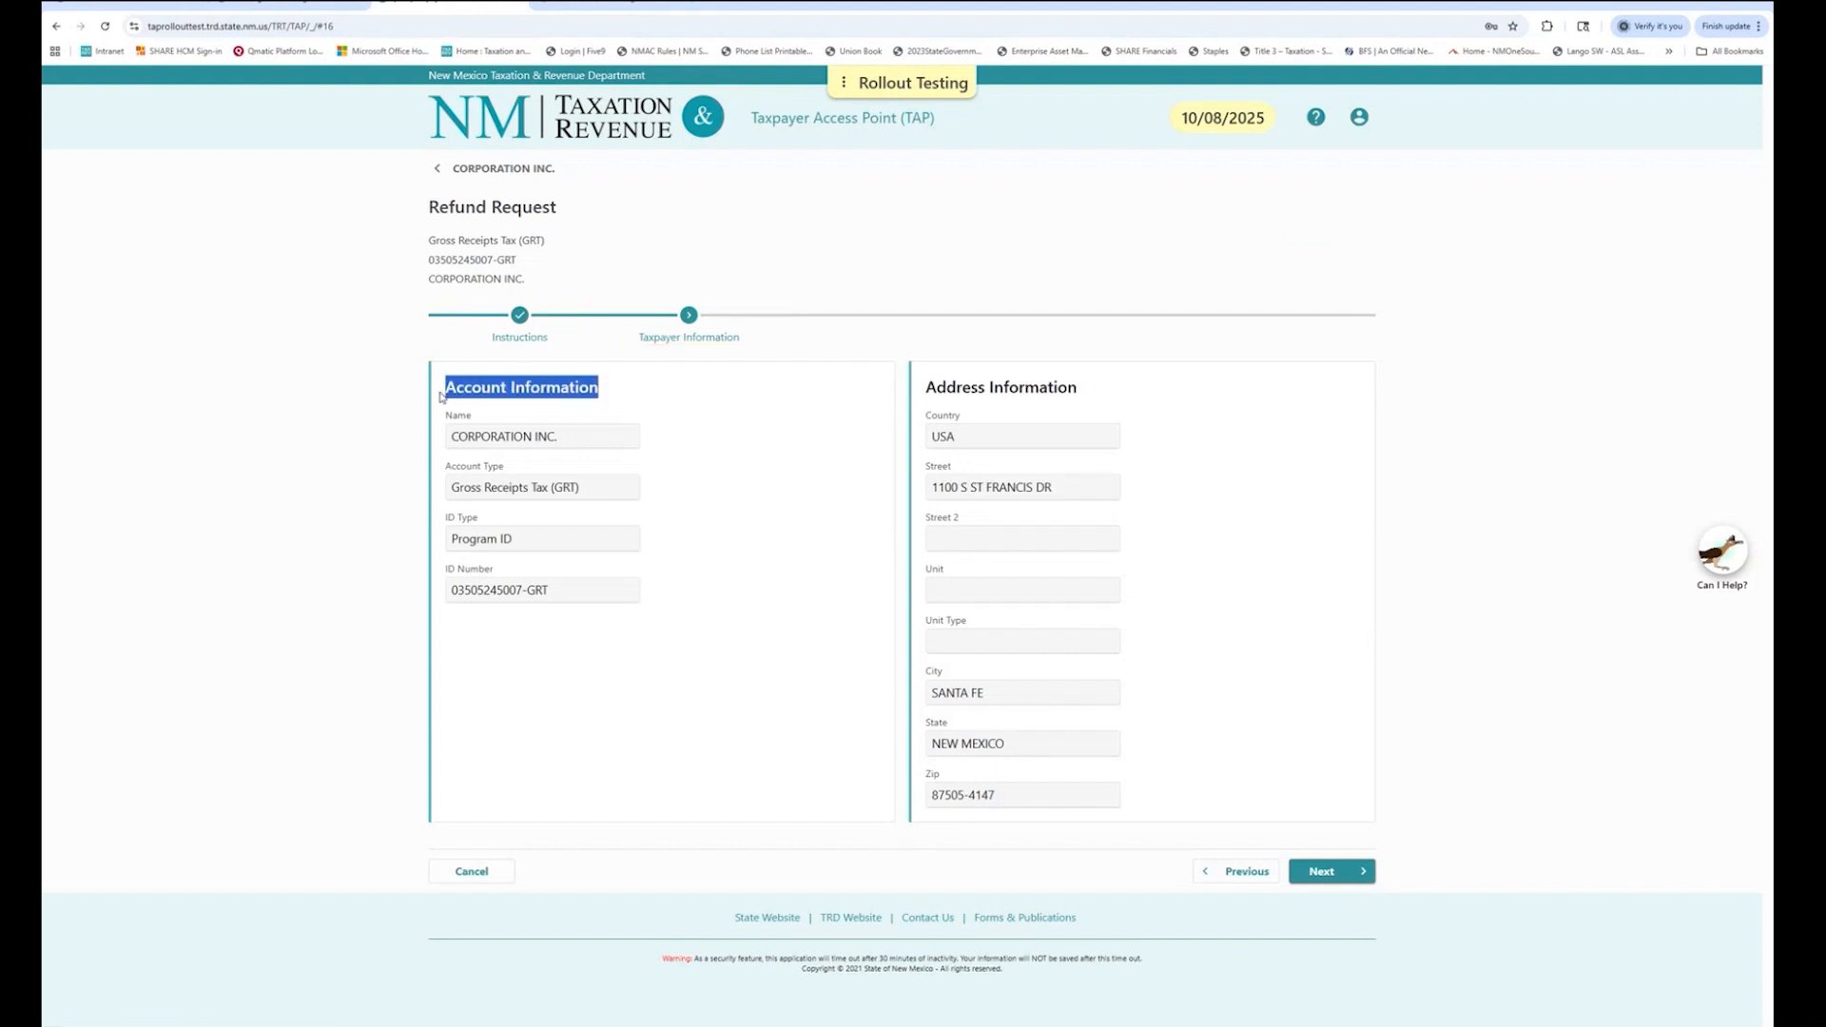
click(1085, 390)
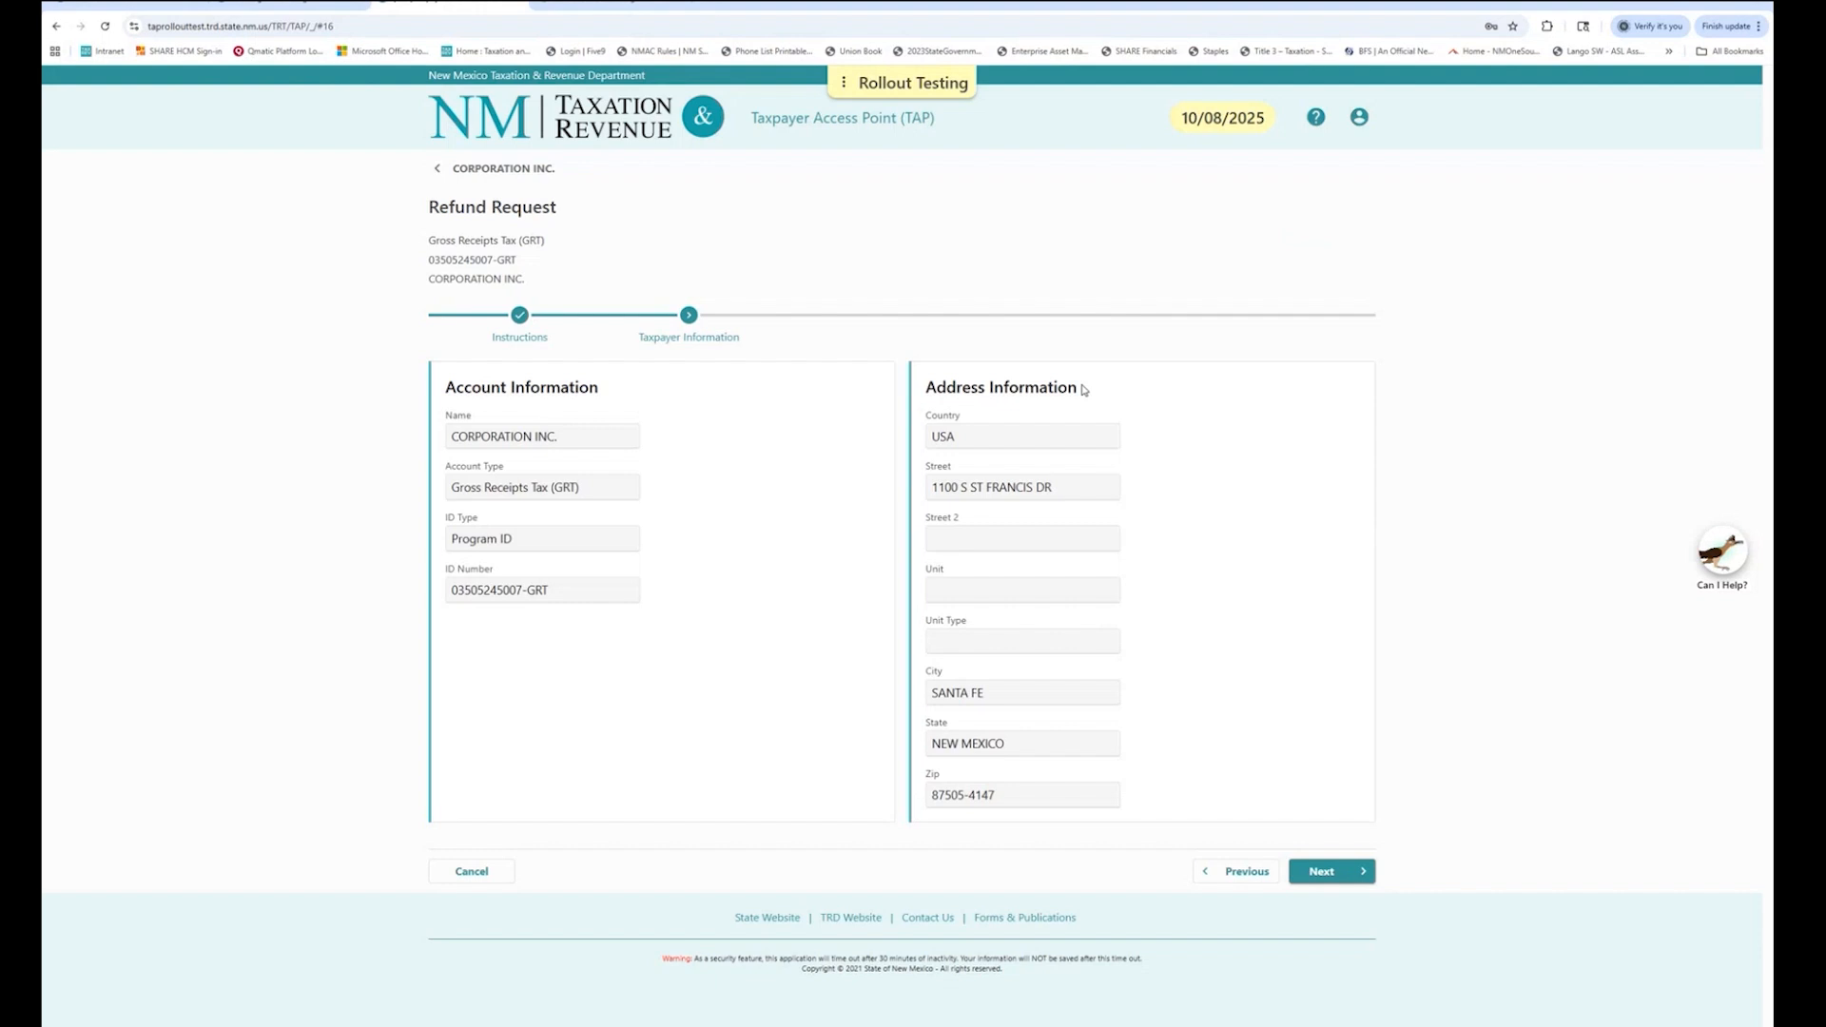
drag(1084, 390, 927, 392)
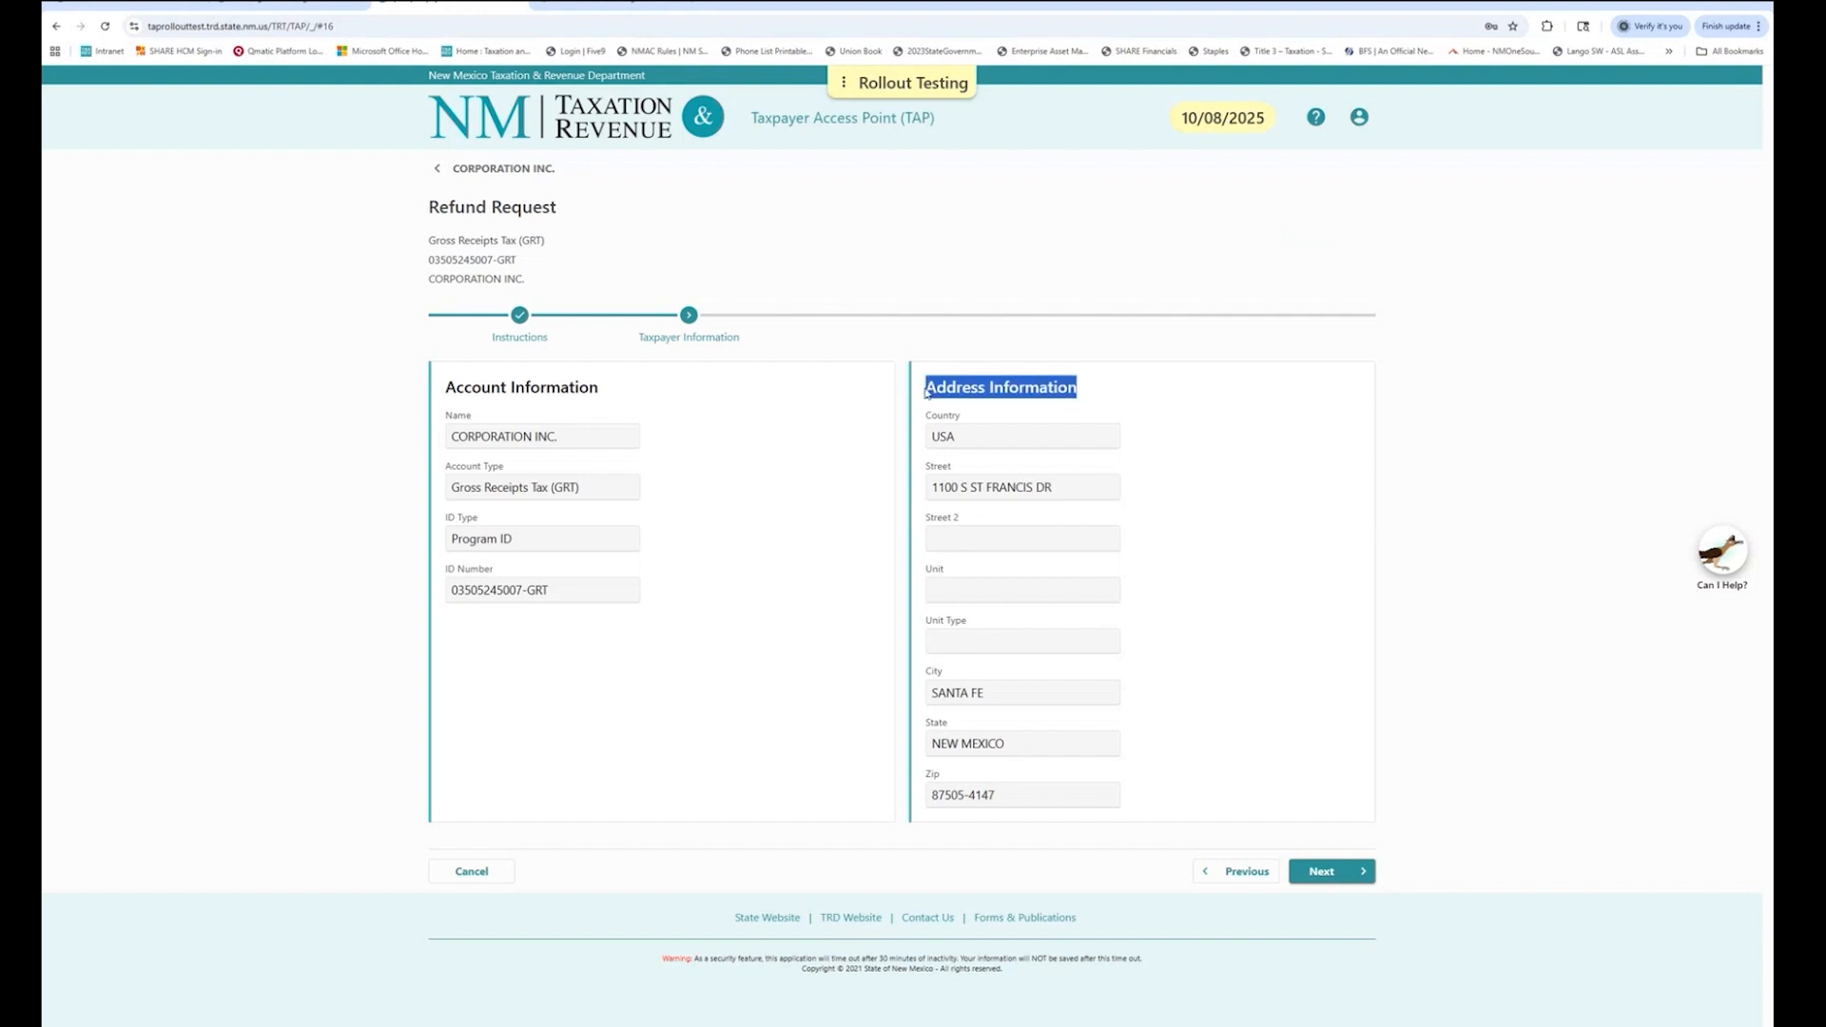
click(1228, 682)
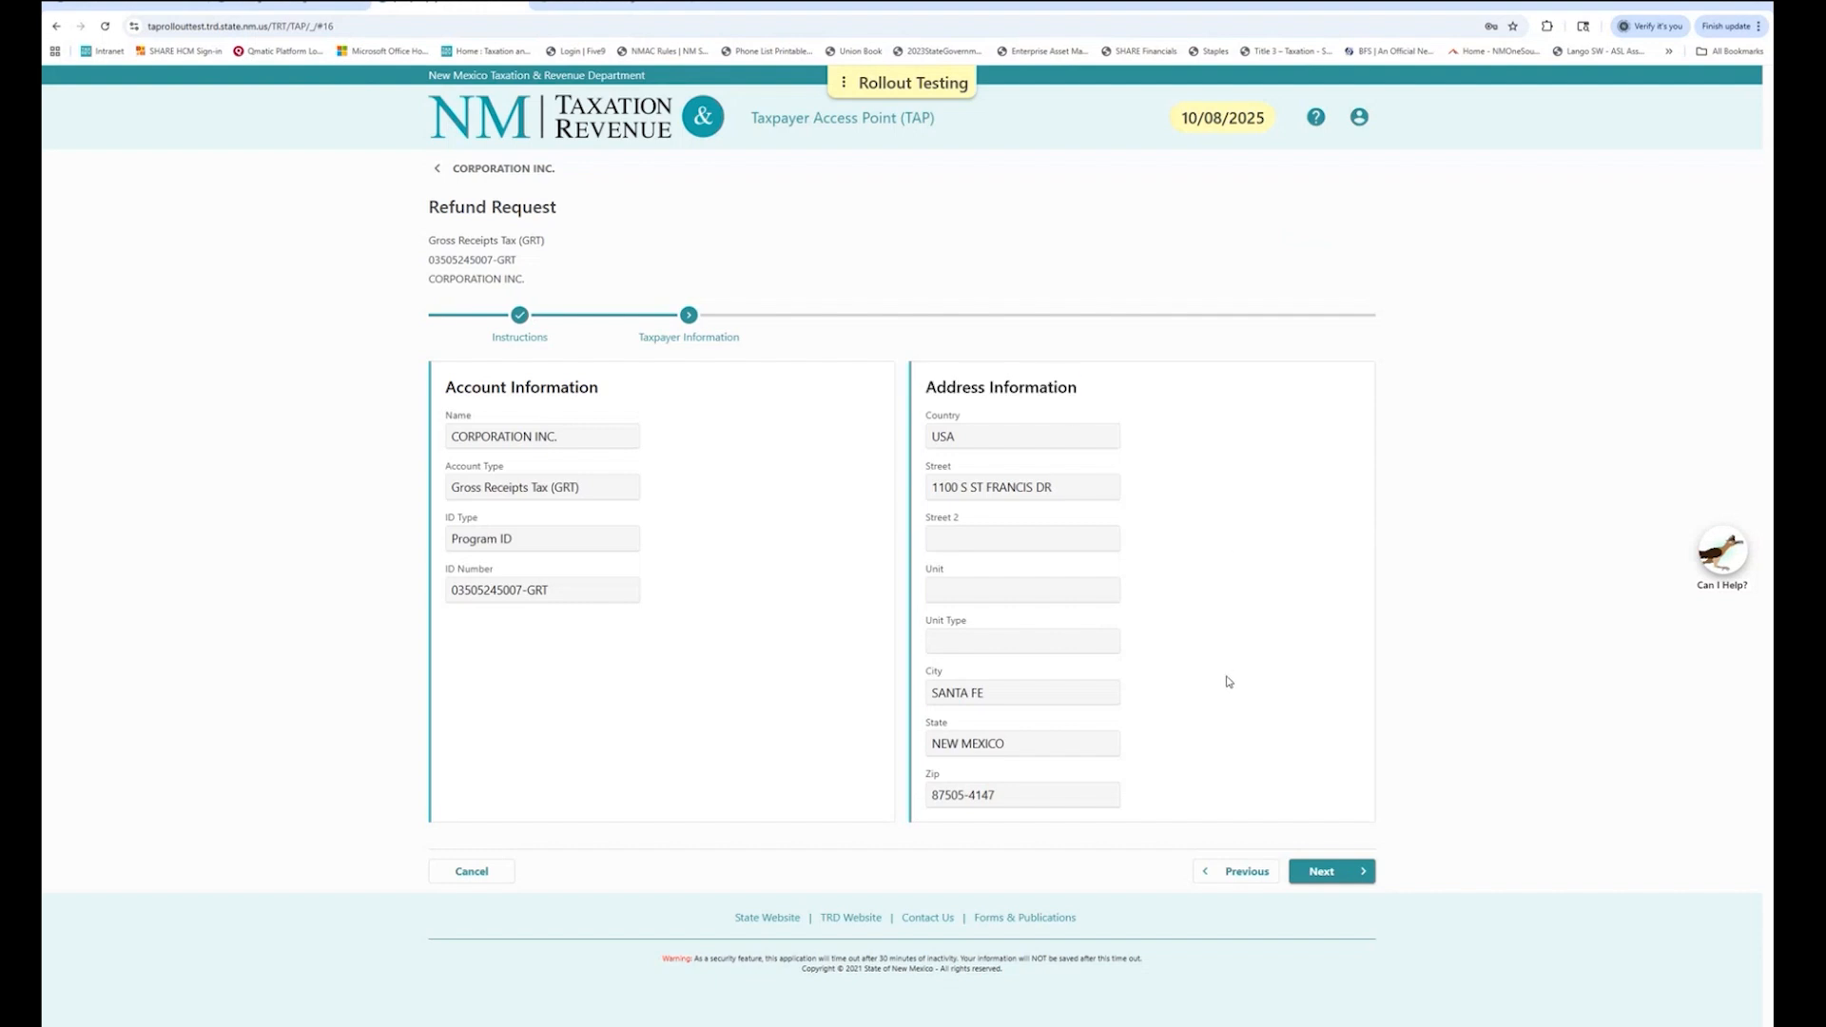
Open Refund Application and review the 12/31/2024 (17,492.25) and 03/31/2024 (1,886.81) credits.
click(1324, 874)
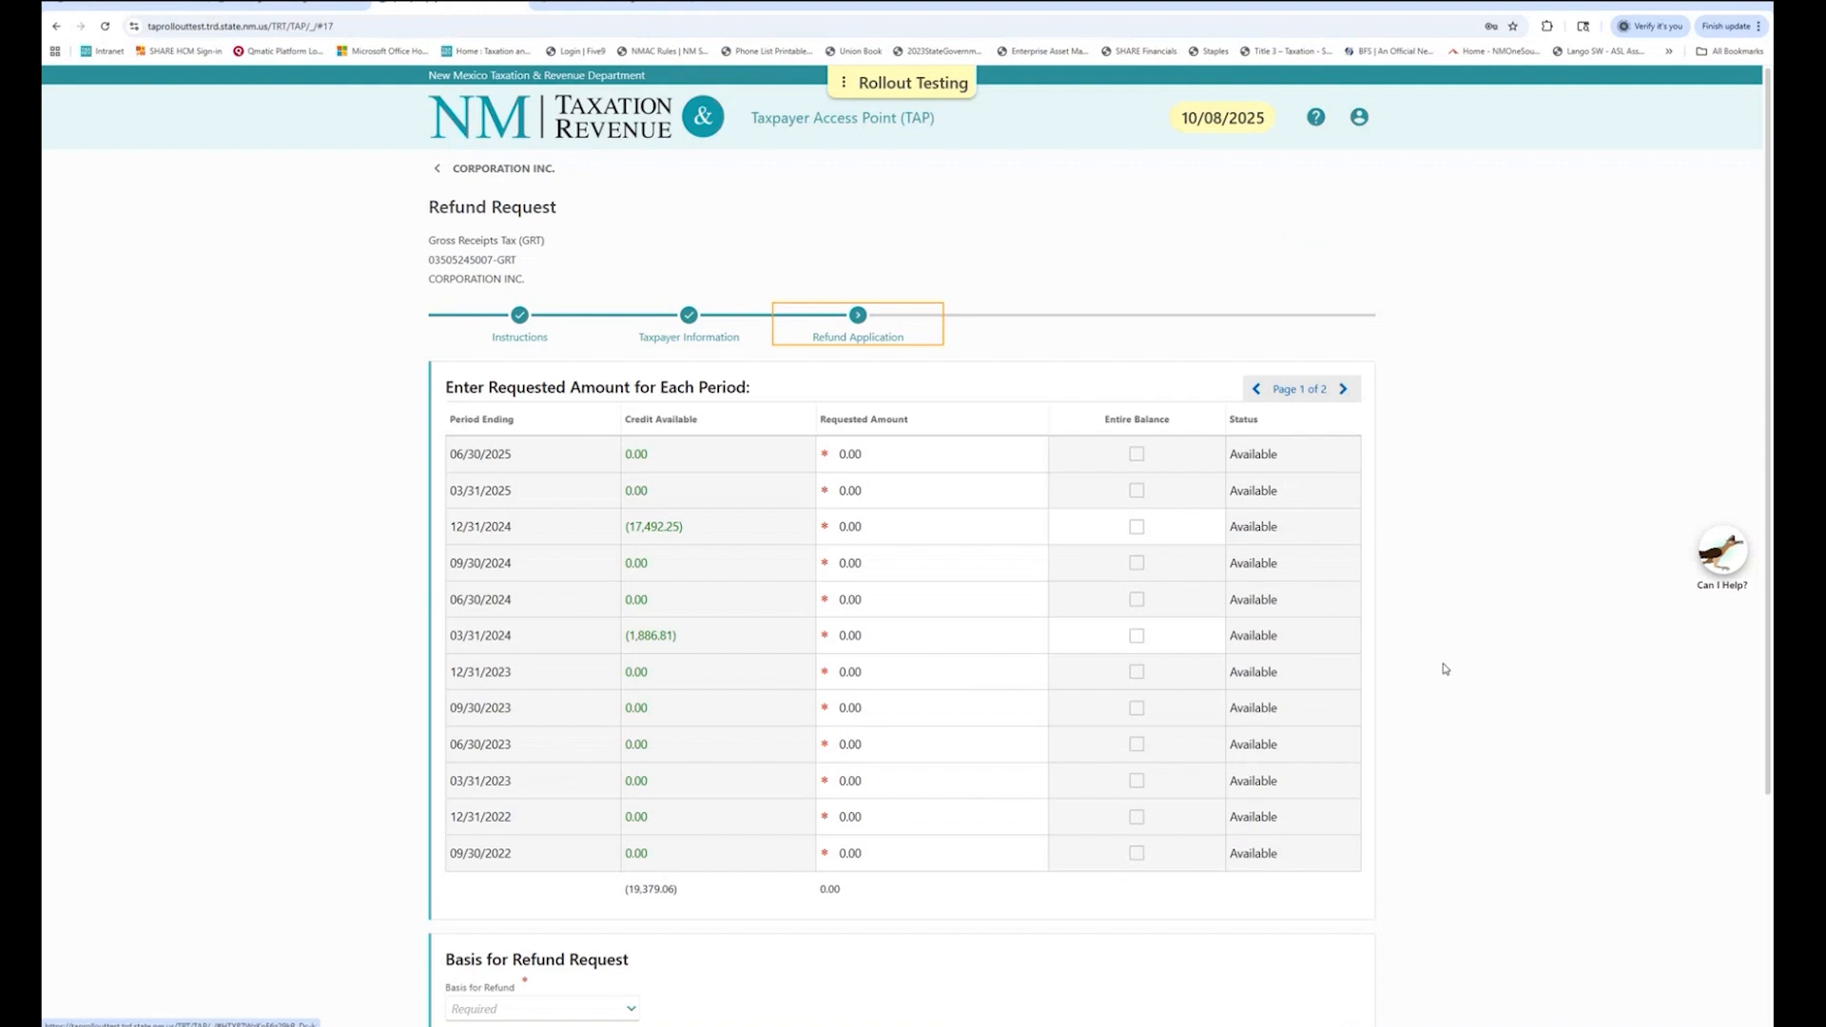
drag(515, 419, 310, 371)
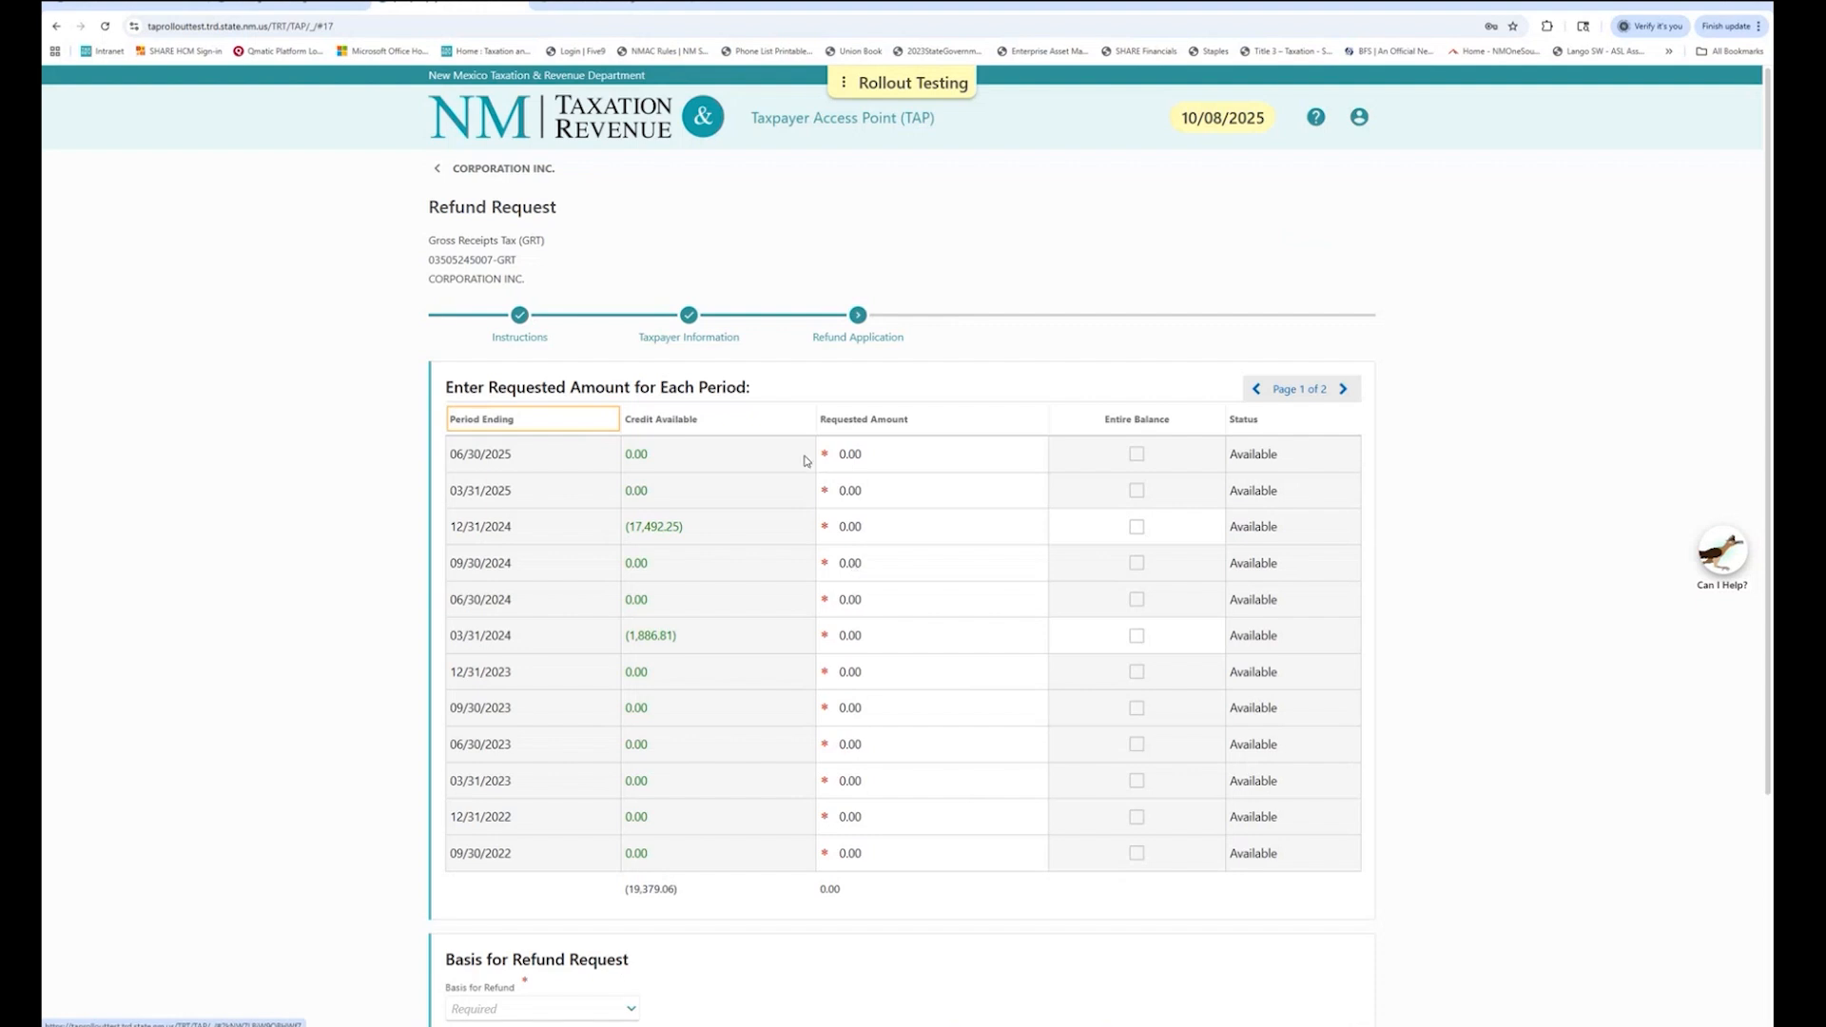
drag(751, 426, 920, 356)
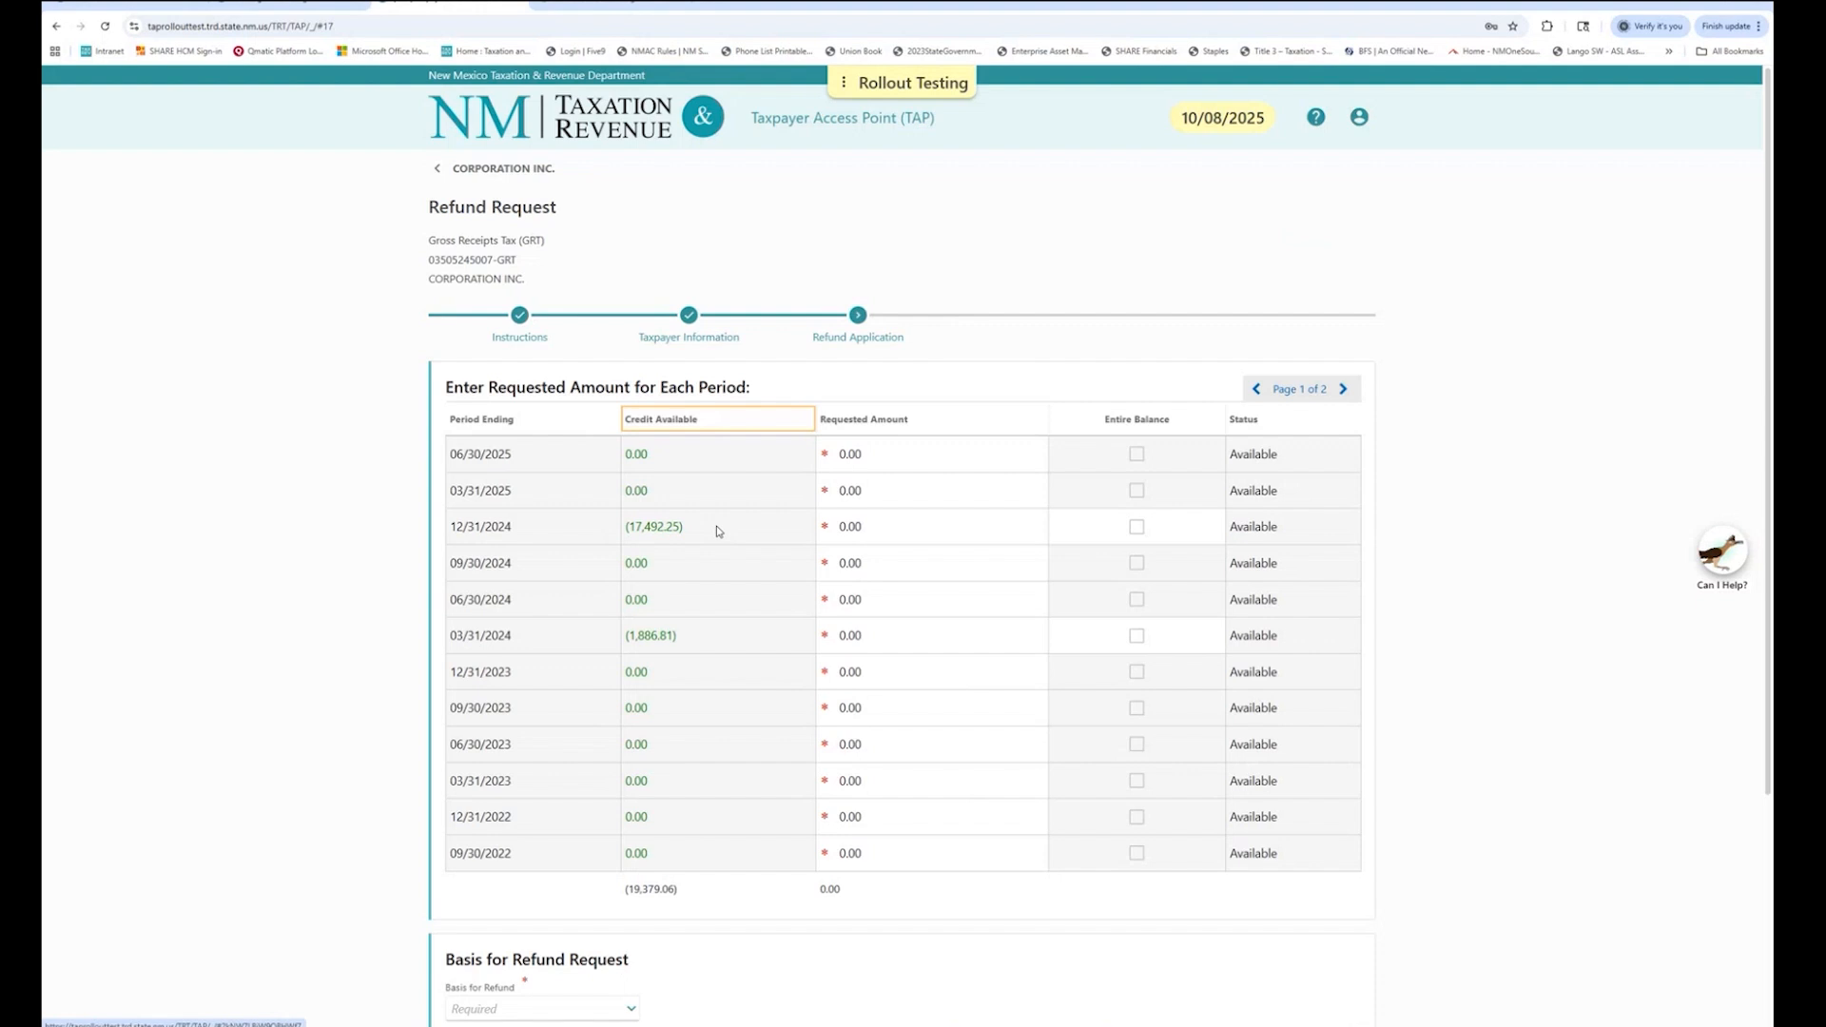
drag(718, 530, 609, 531)
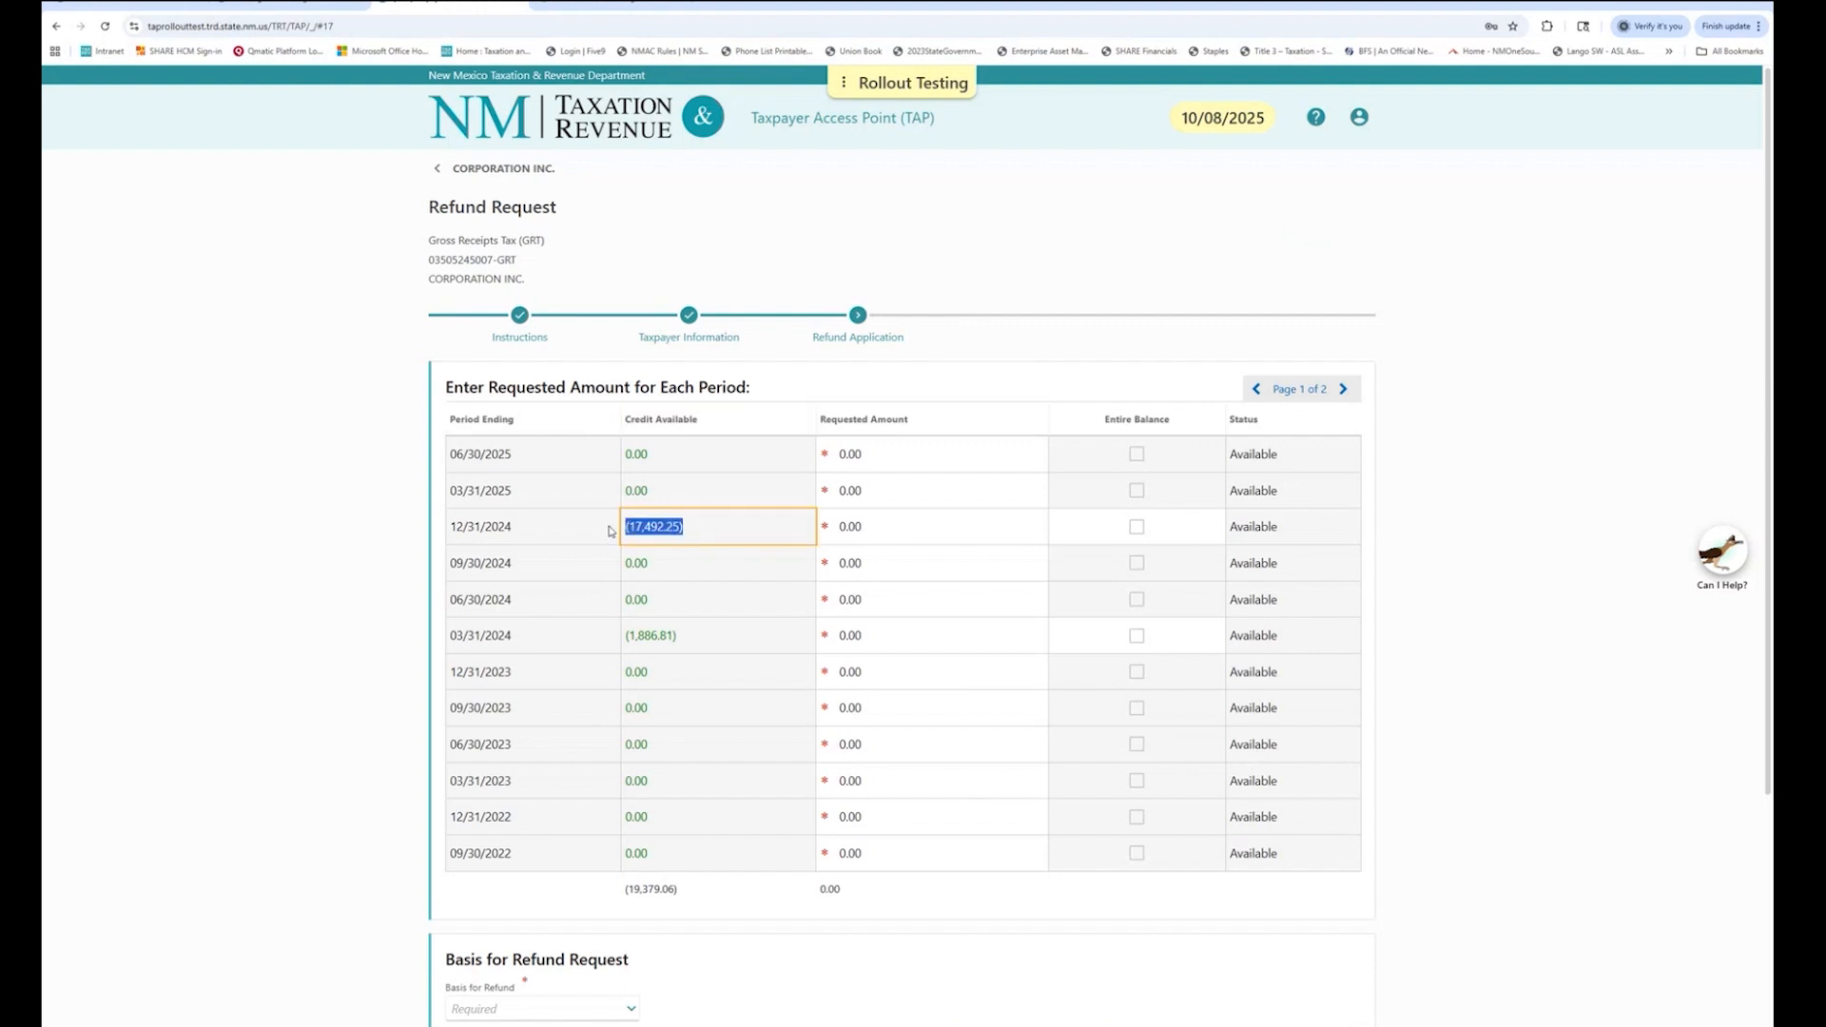
drag(704, 639, 614, 637)
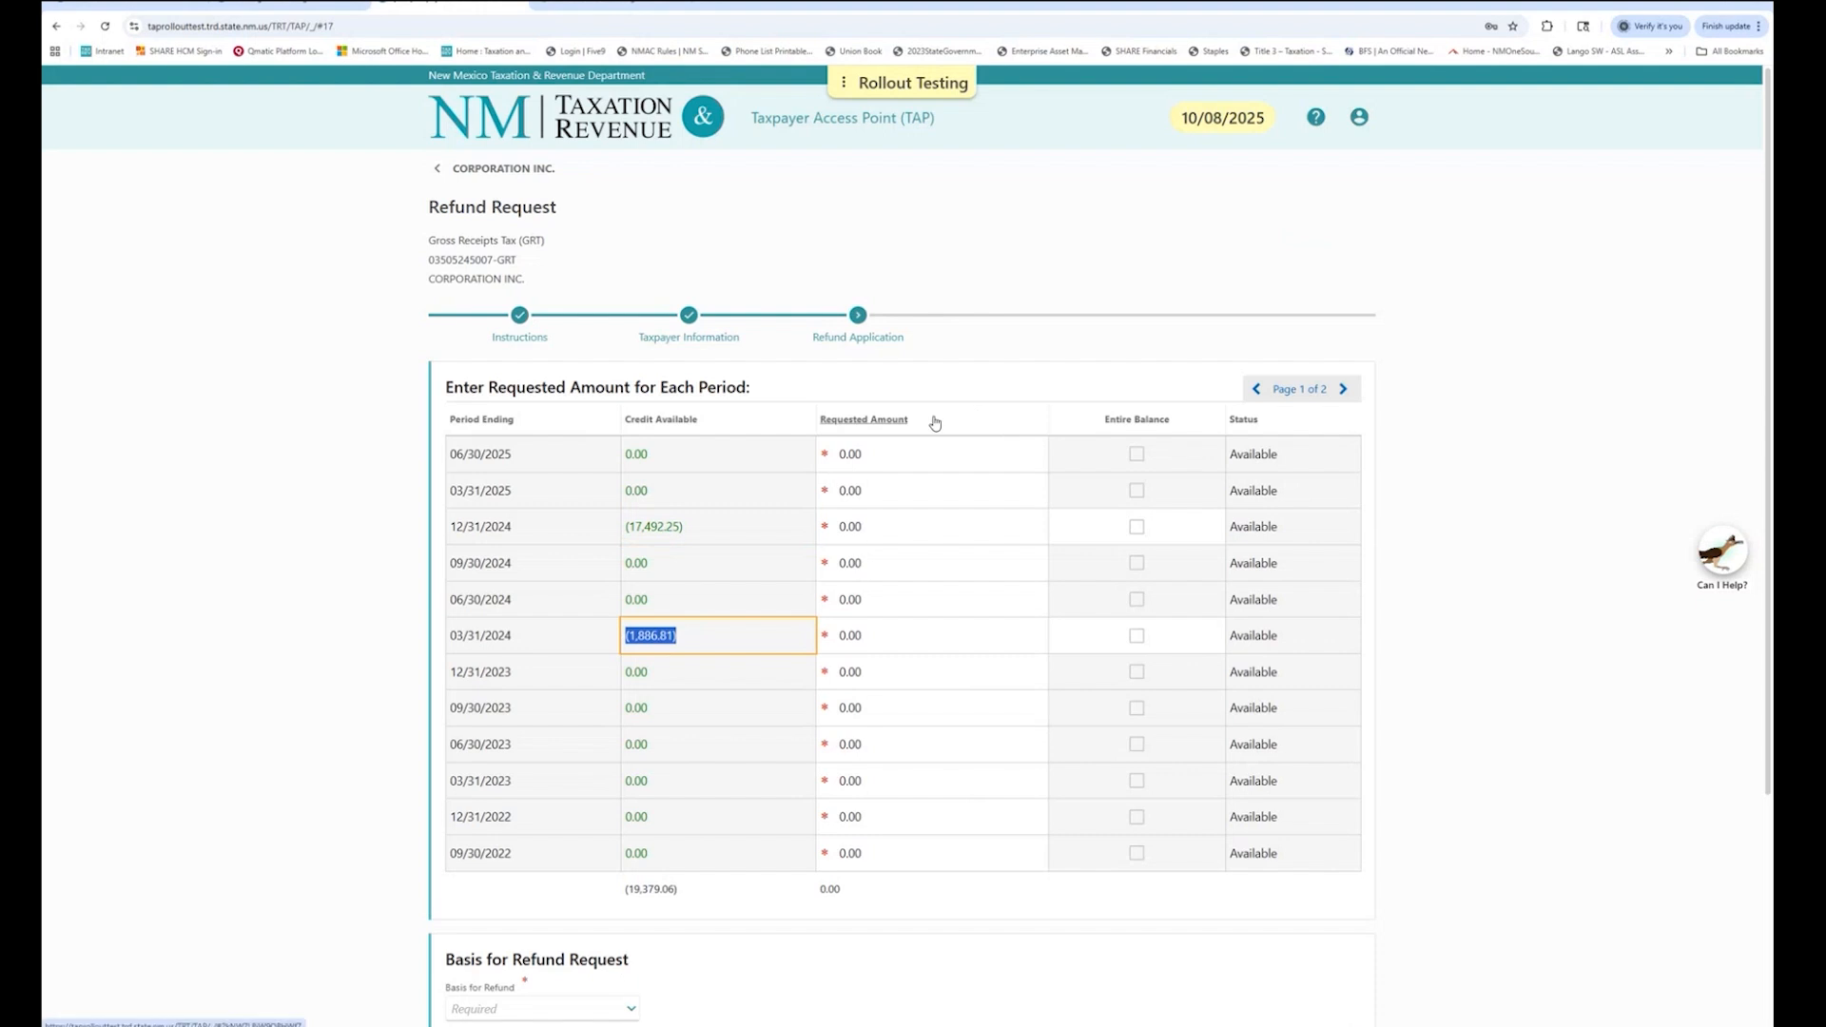
drag(961, 422, 1069, 301)
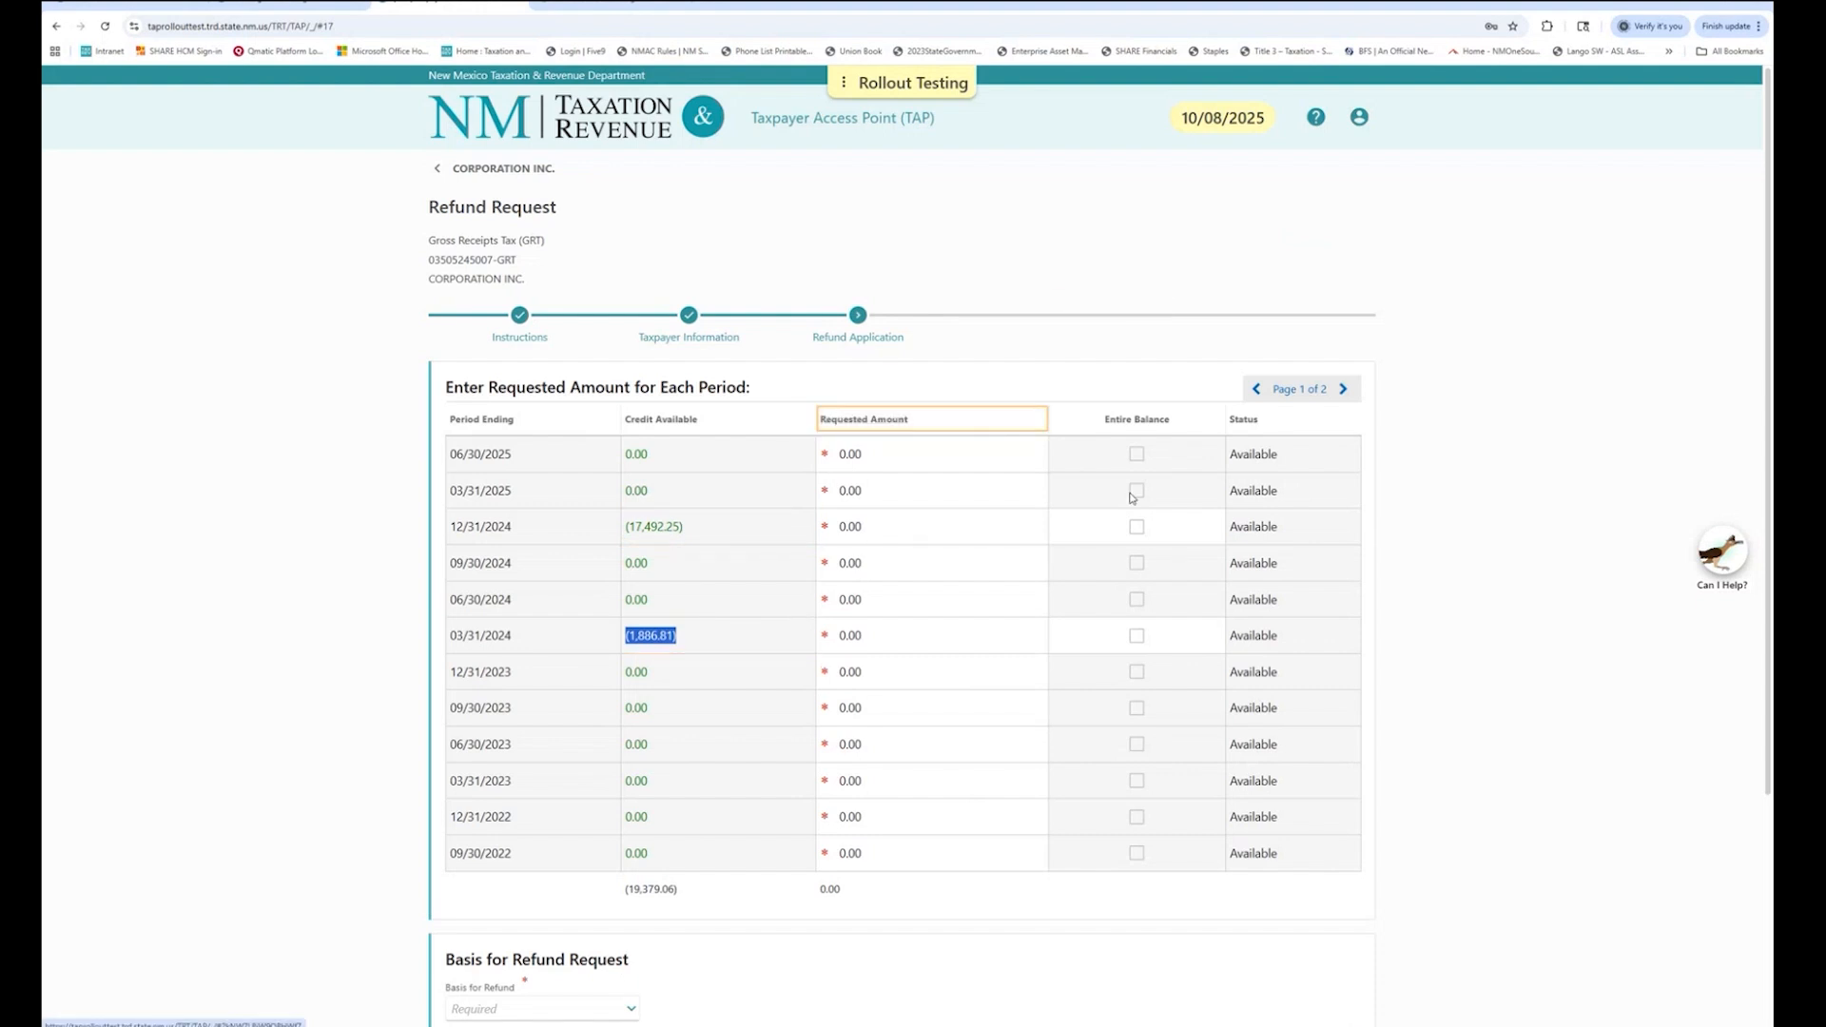
click(1545, 358)
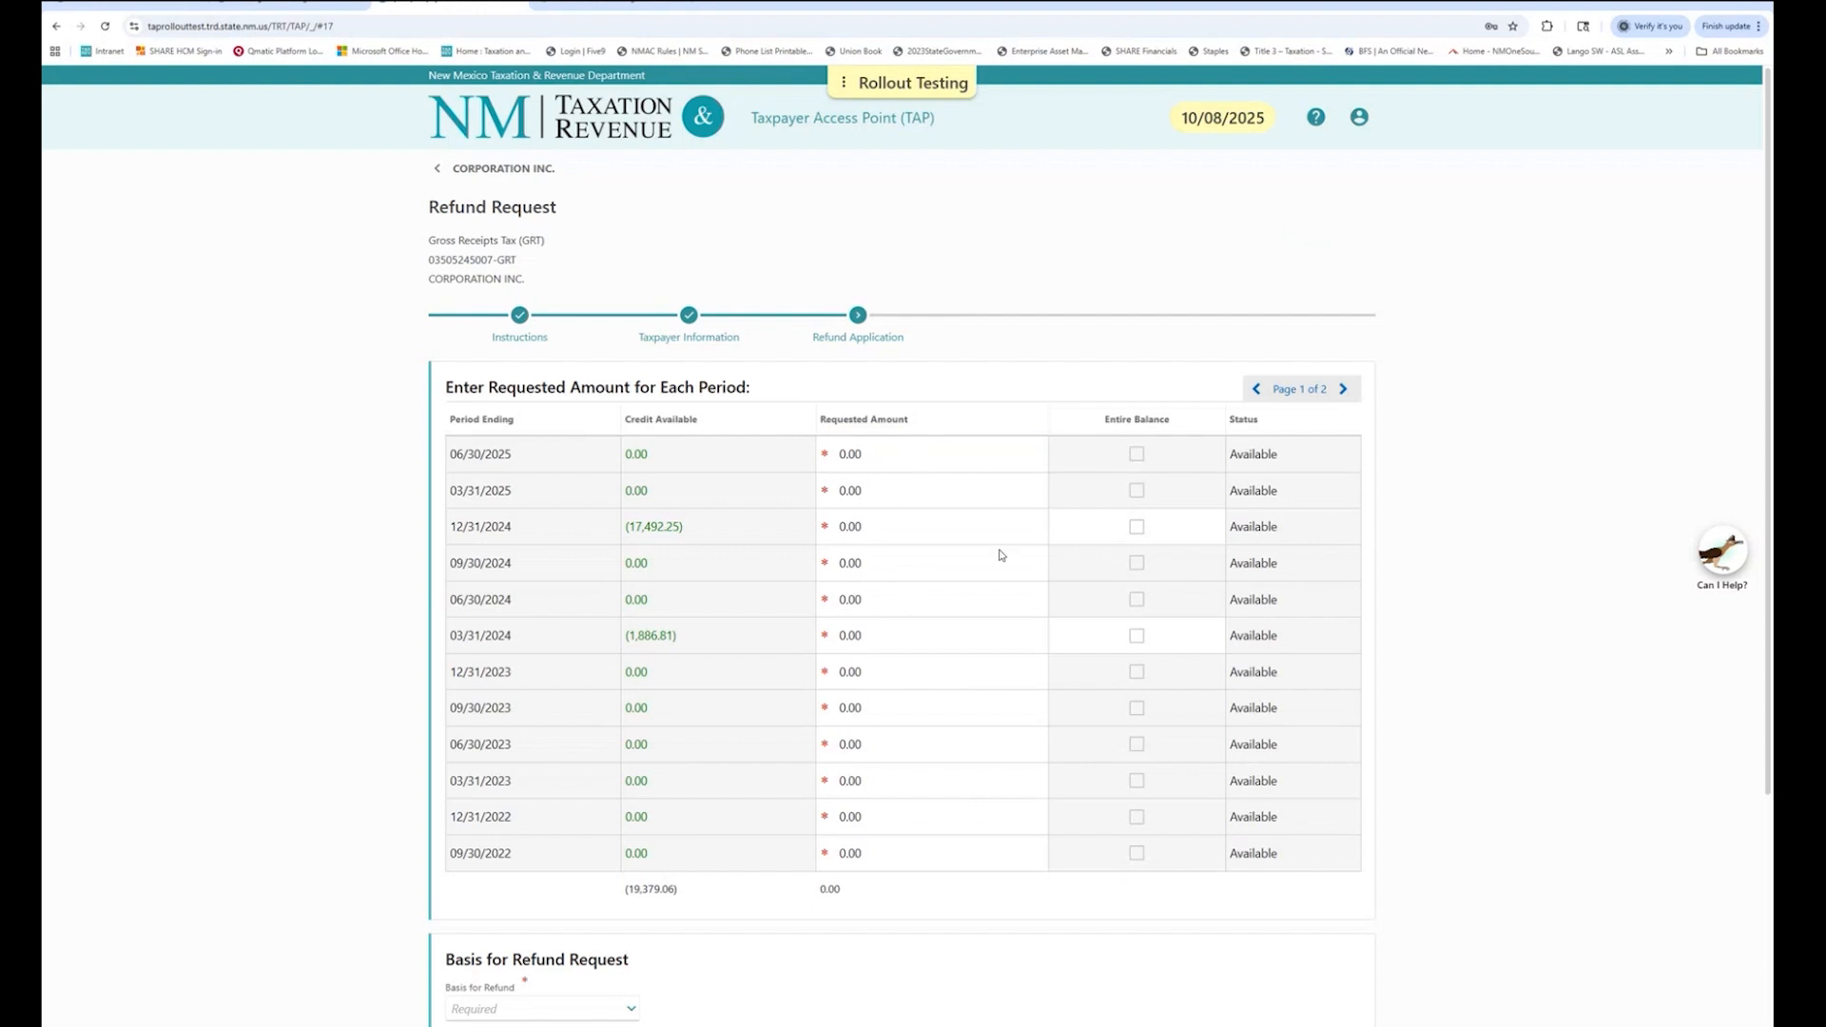
Tick Entire Balance for the 12/31/2024 and 03/31/2024 periods, totalling 19,379.06.
click(1195, 424)
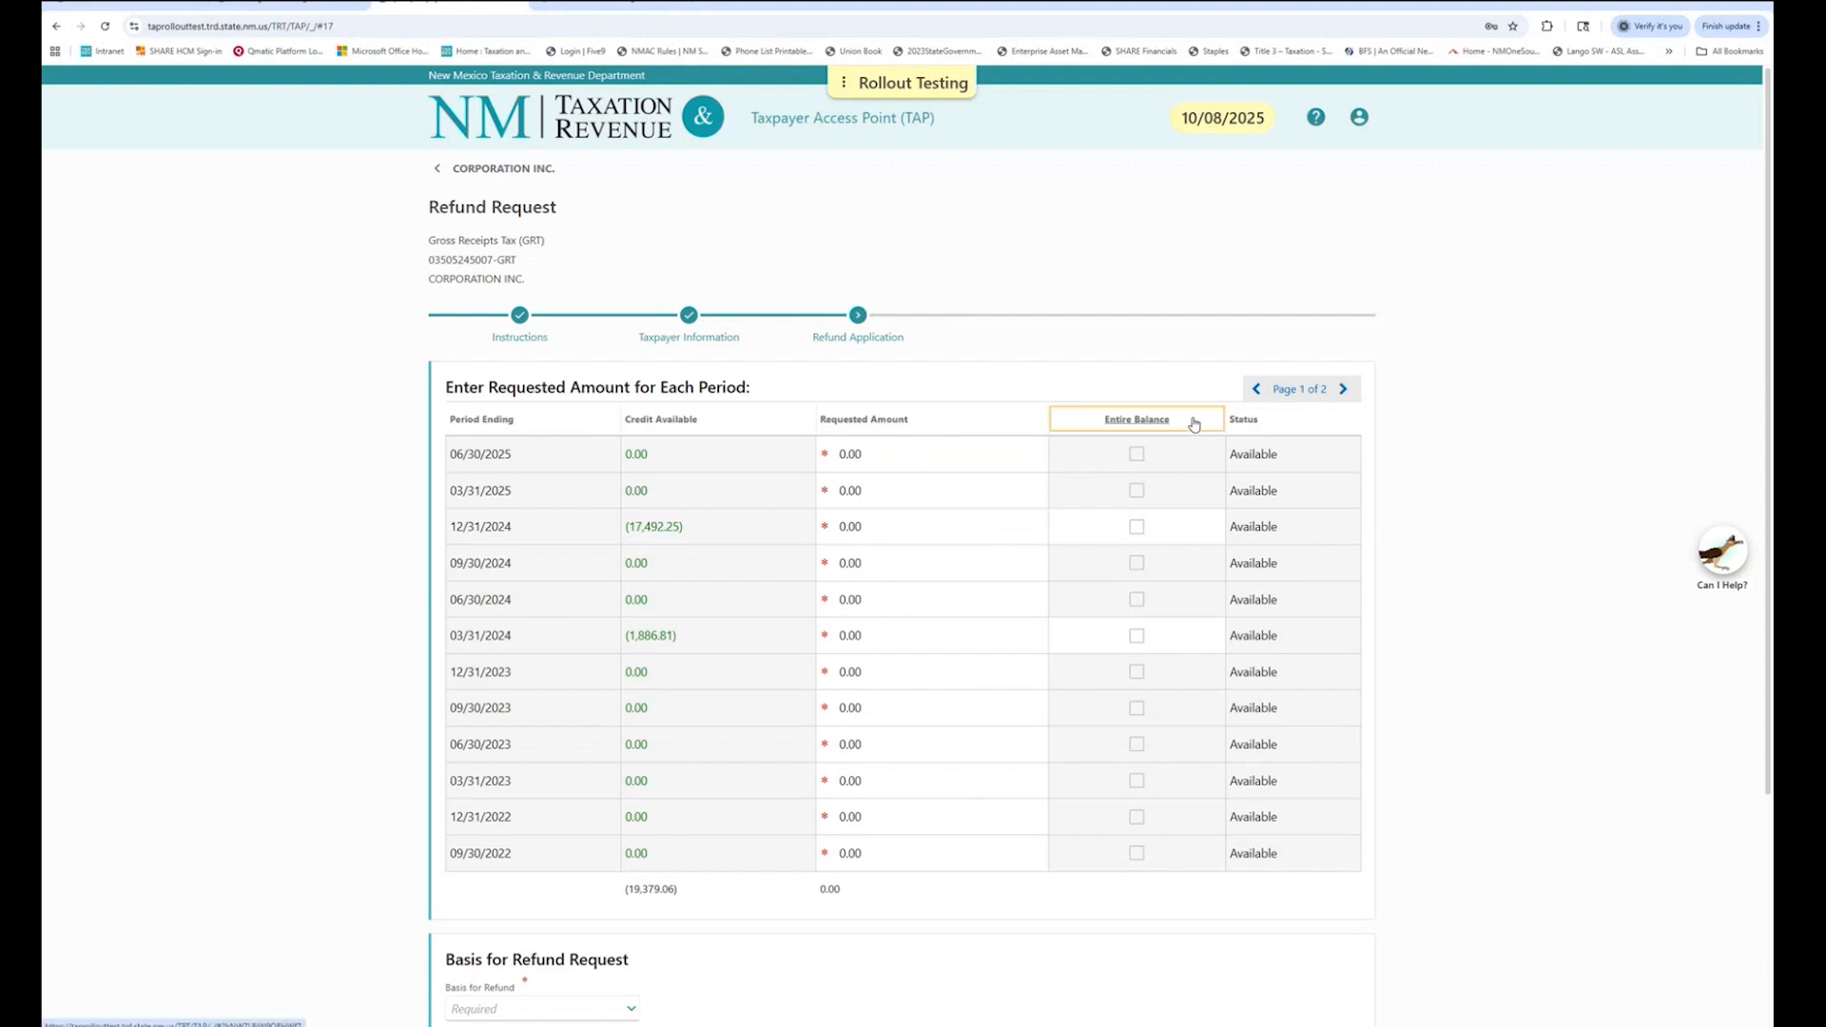
click(1138, 528)
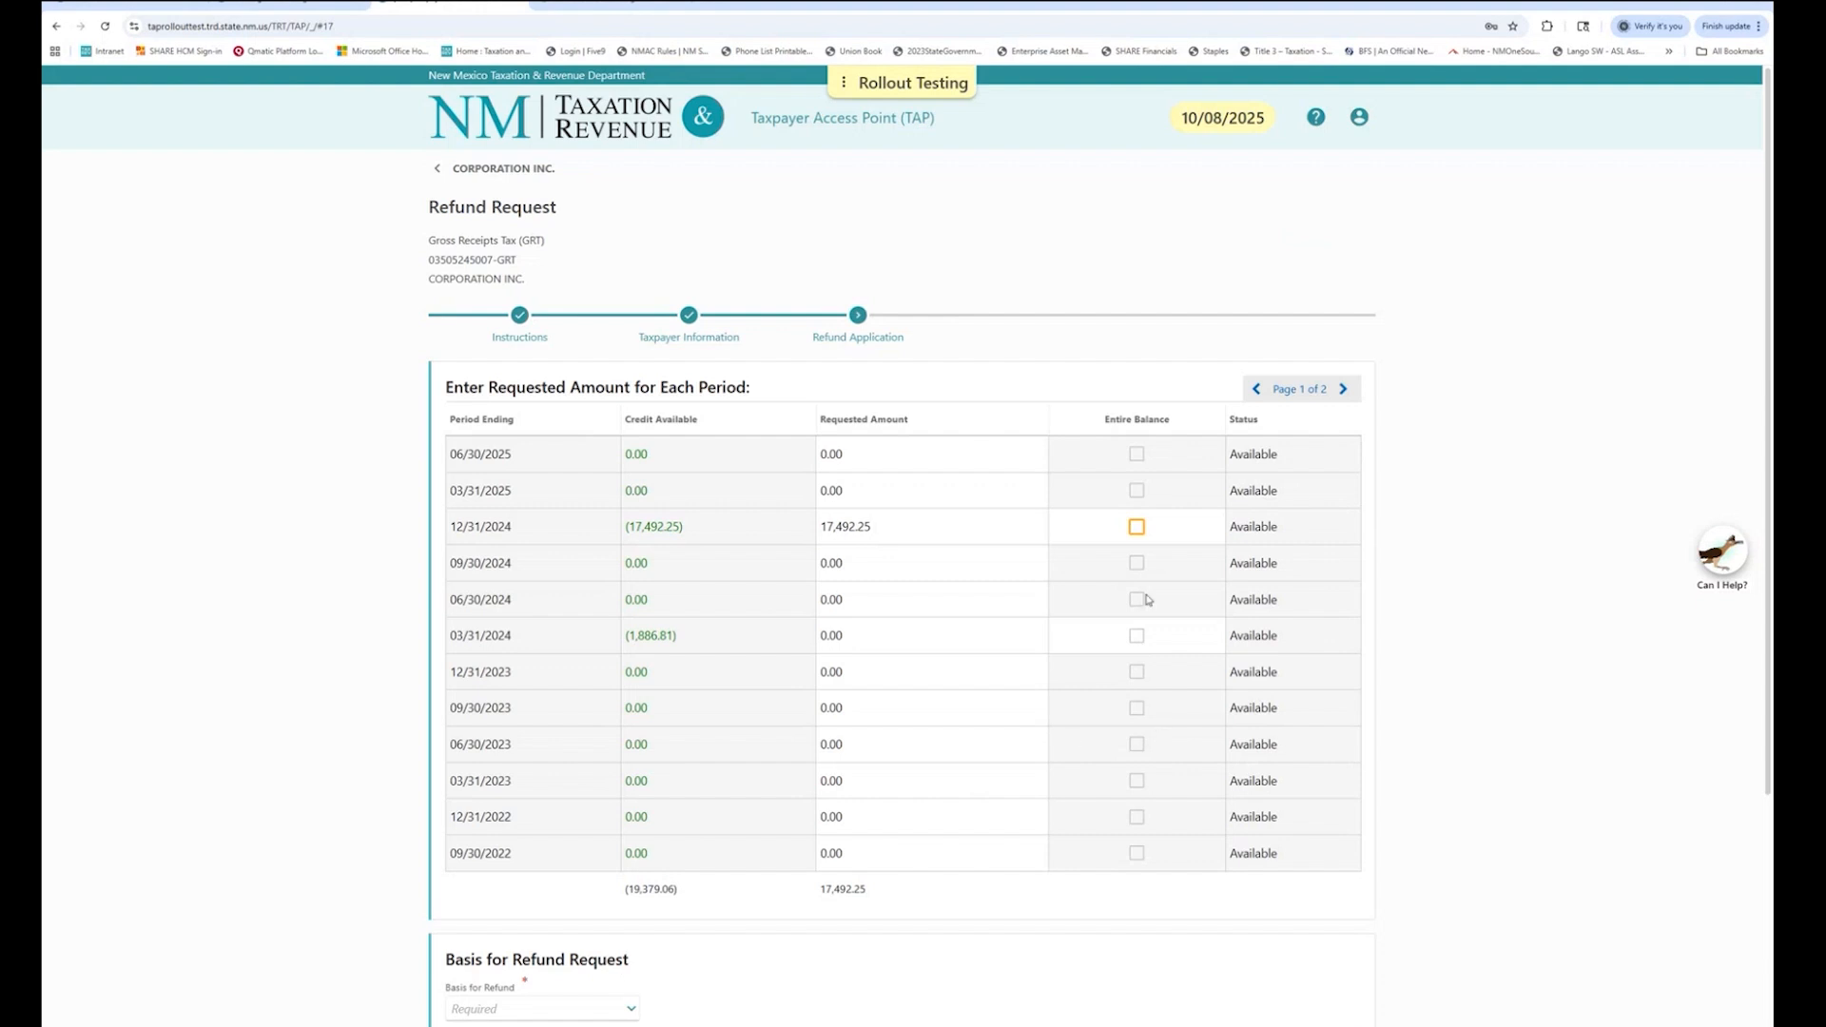
click(1282, 422)
click(1138, 528)
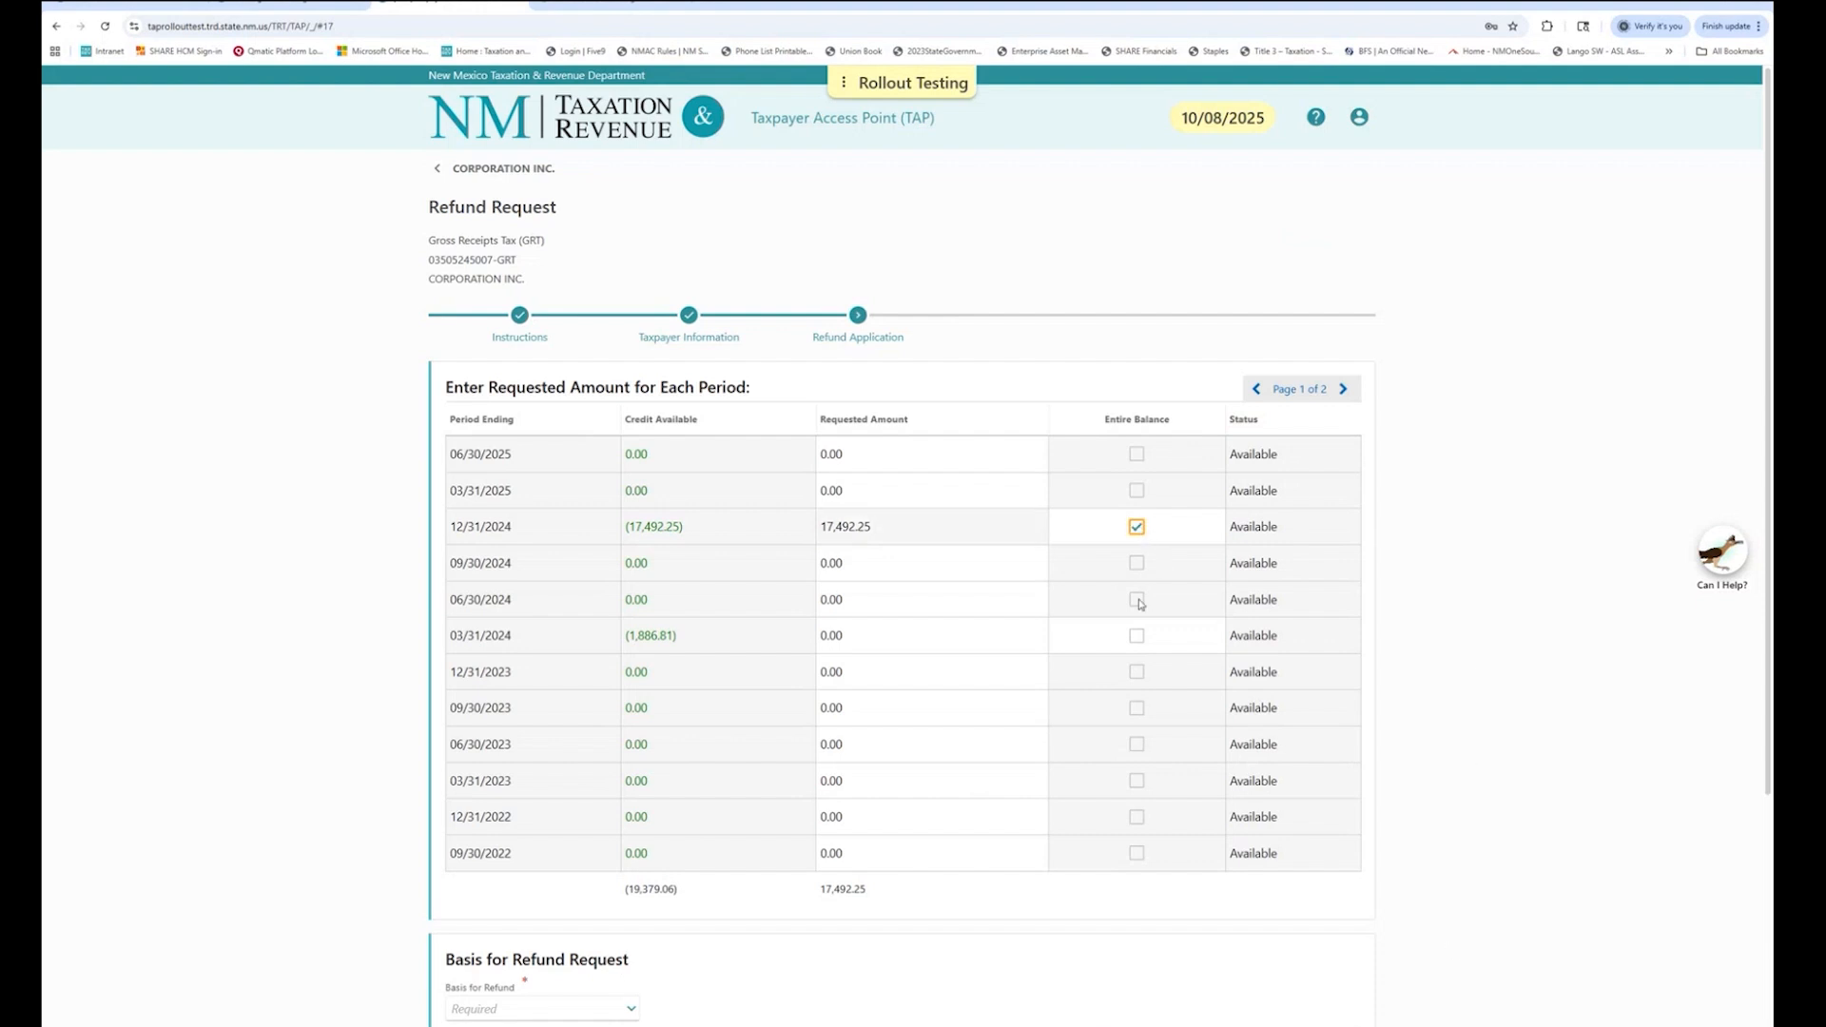
click(1139, 637)
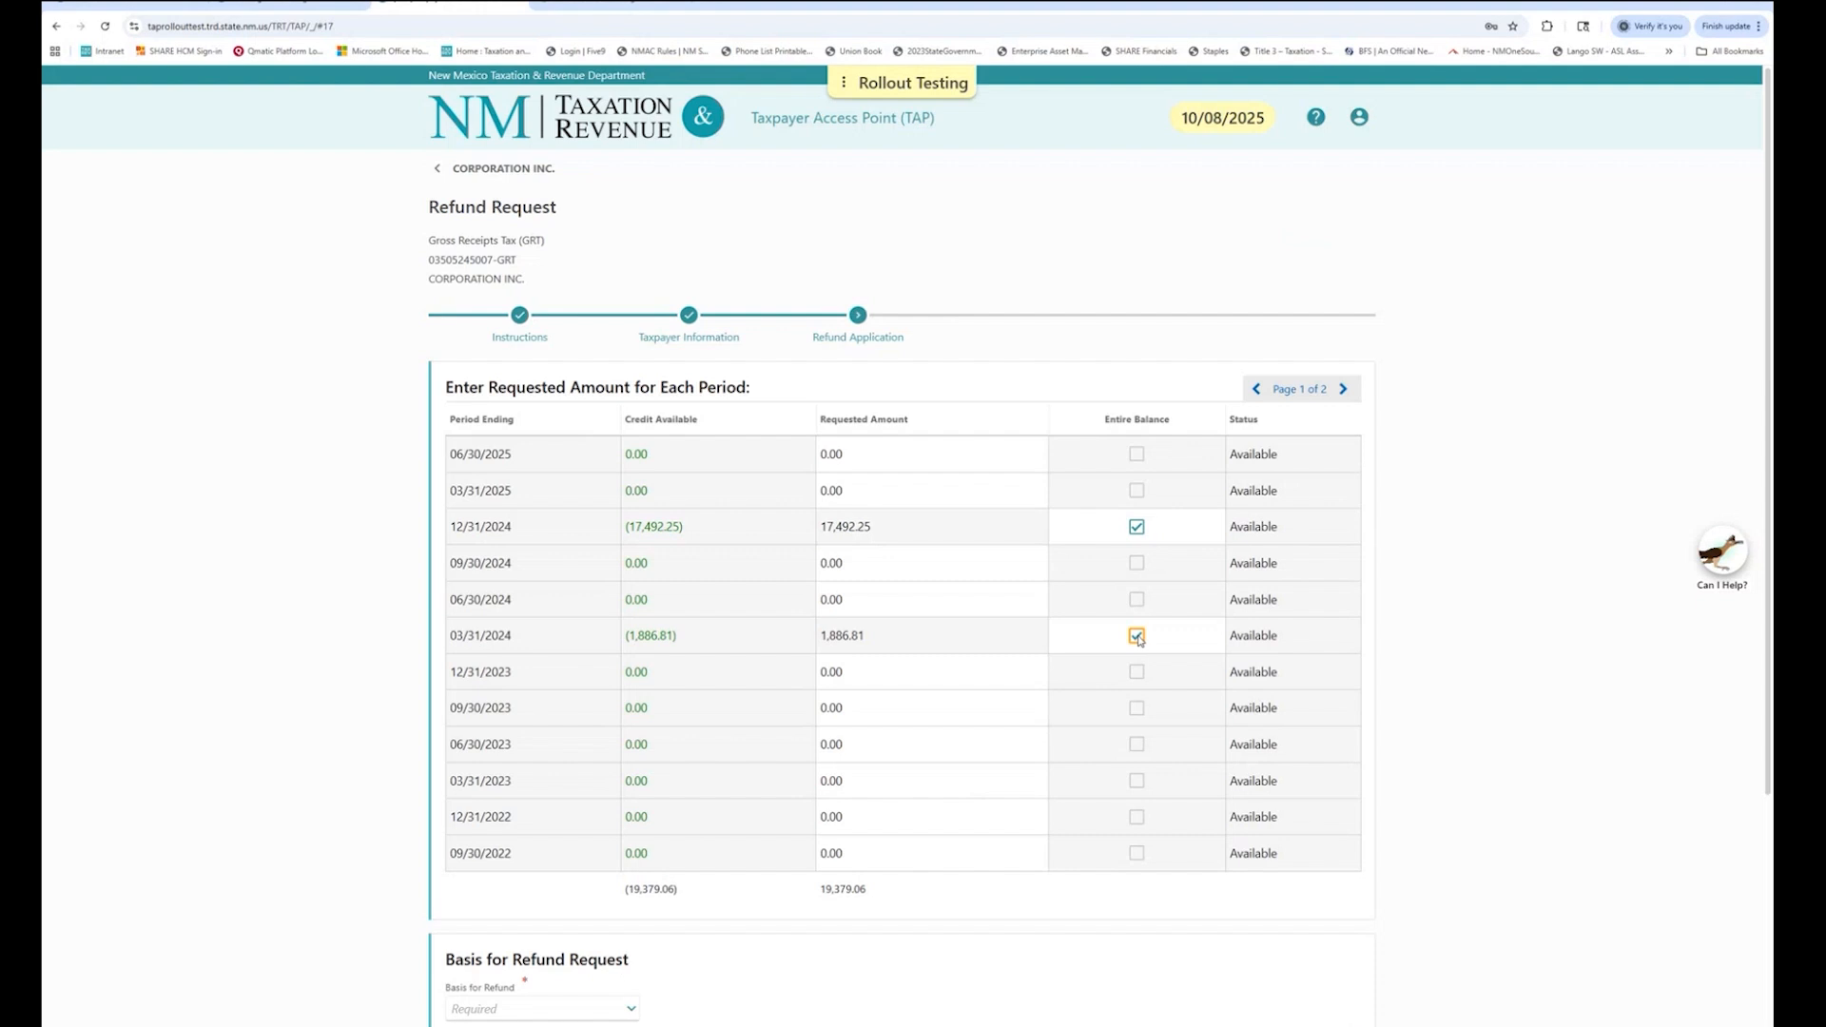
Choose Duplicate Payment (in error) as the refund basis.
scroll(1546, 675, down, 3)
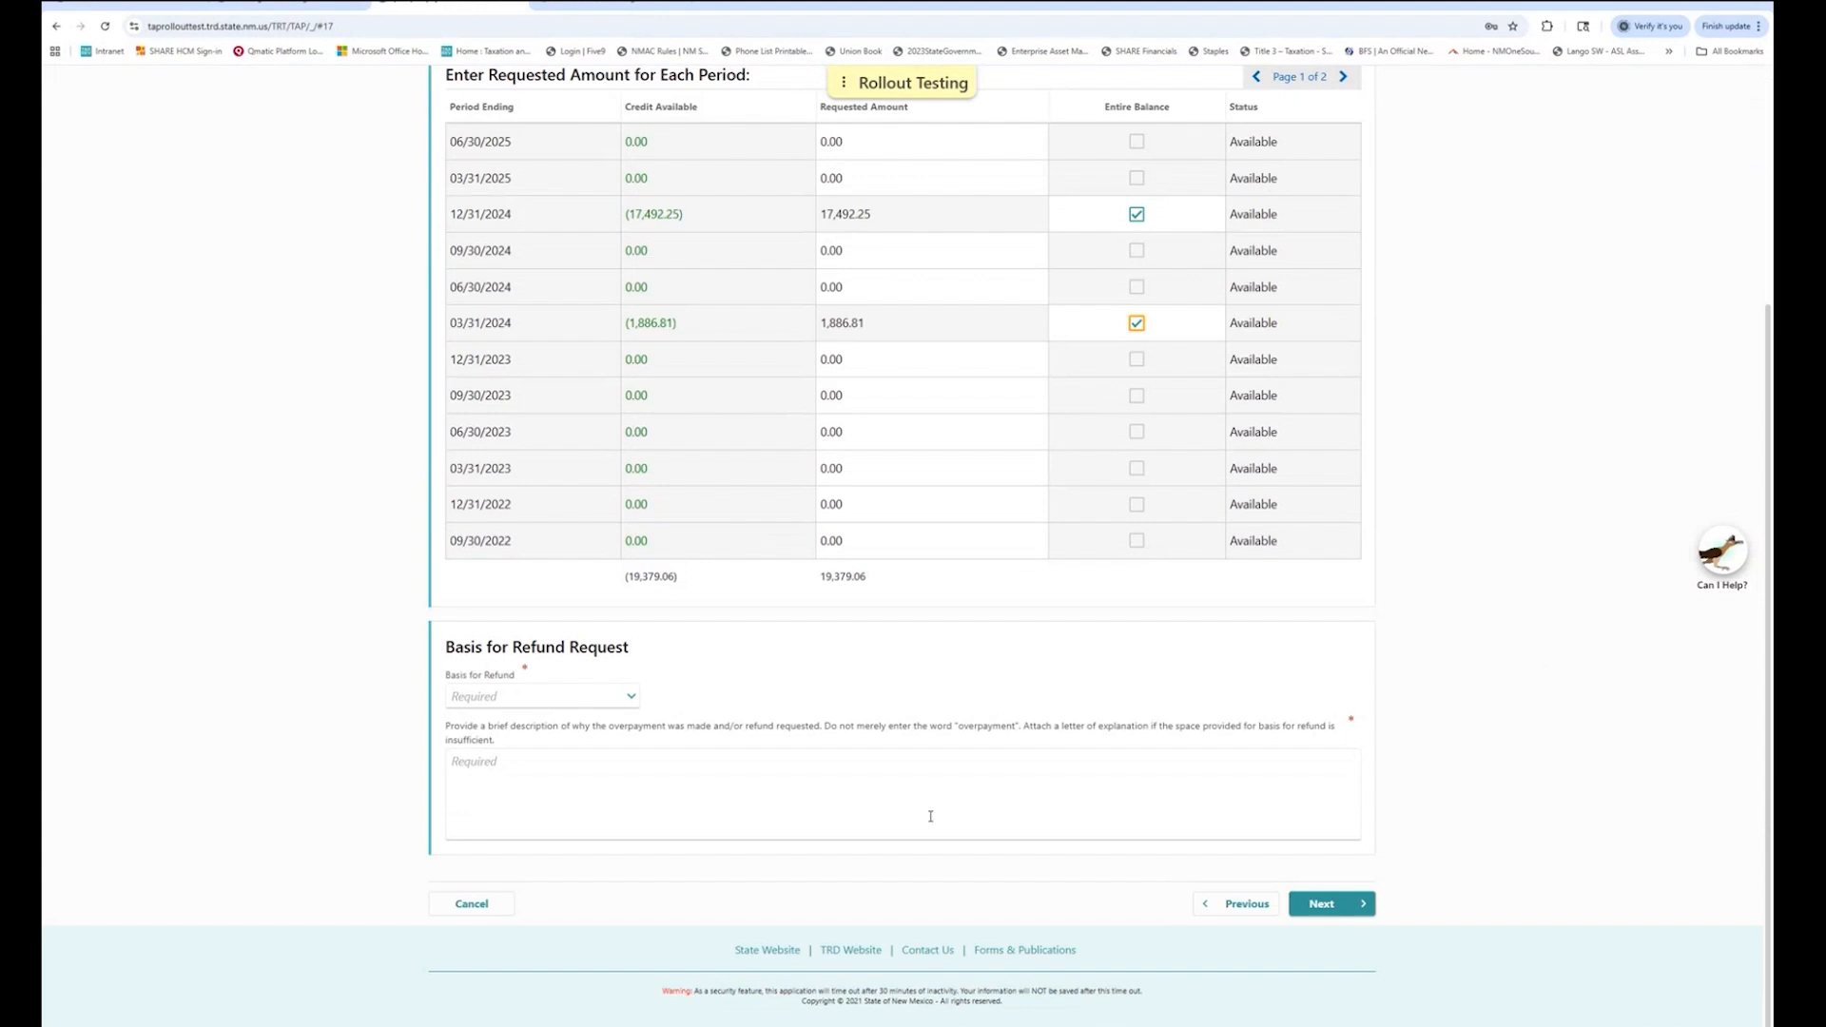
click(631, 698)
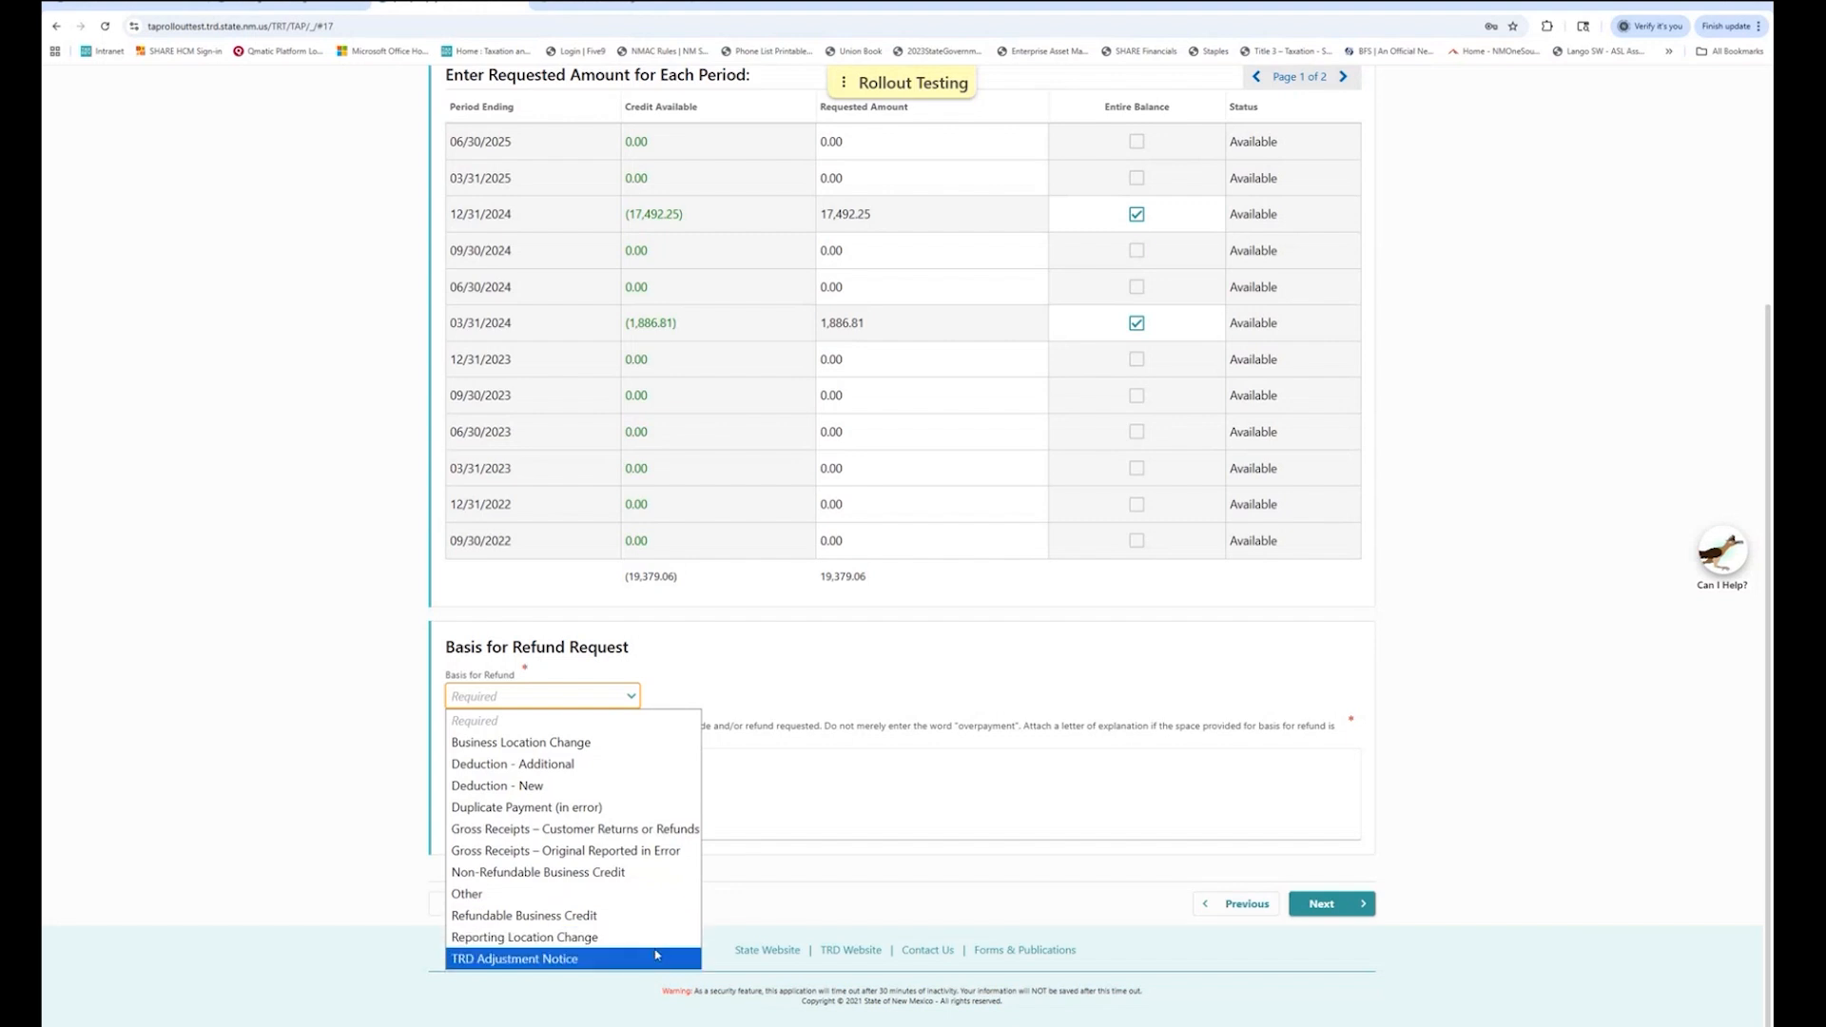
click(645, 808)
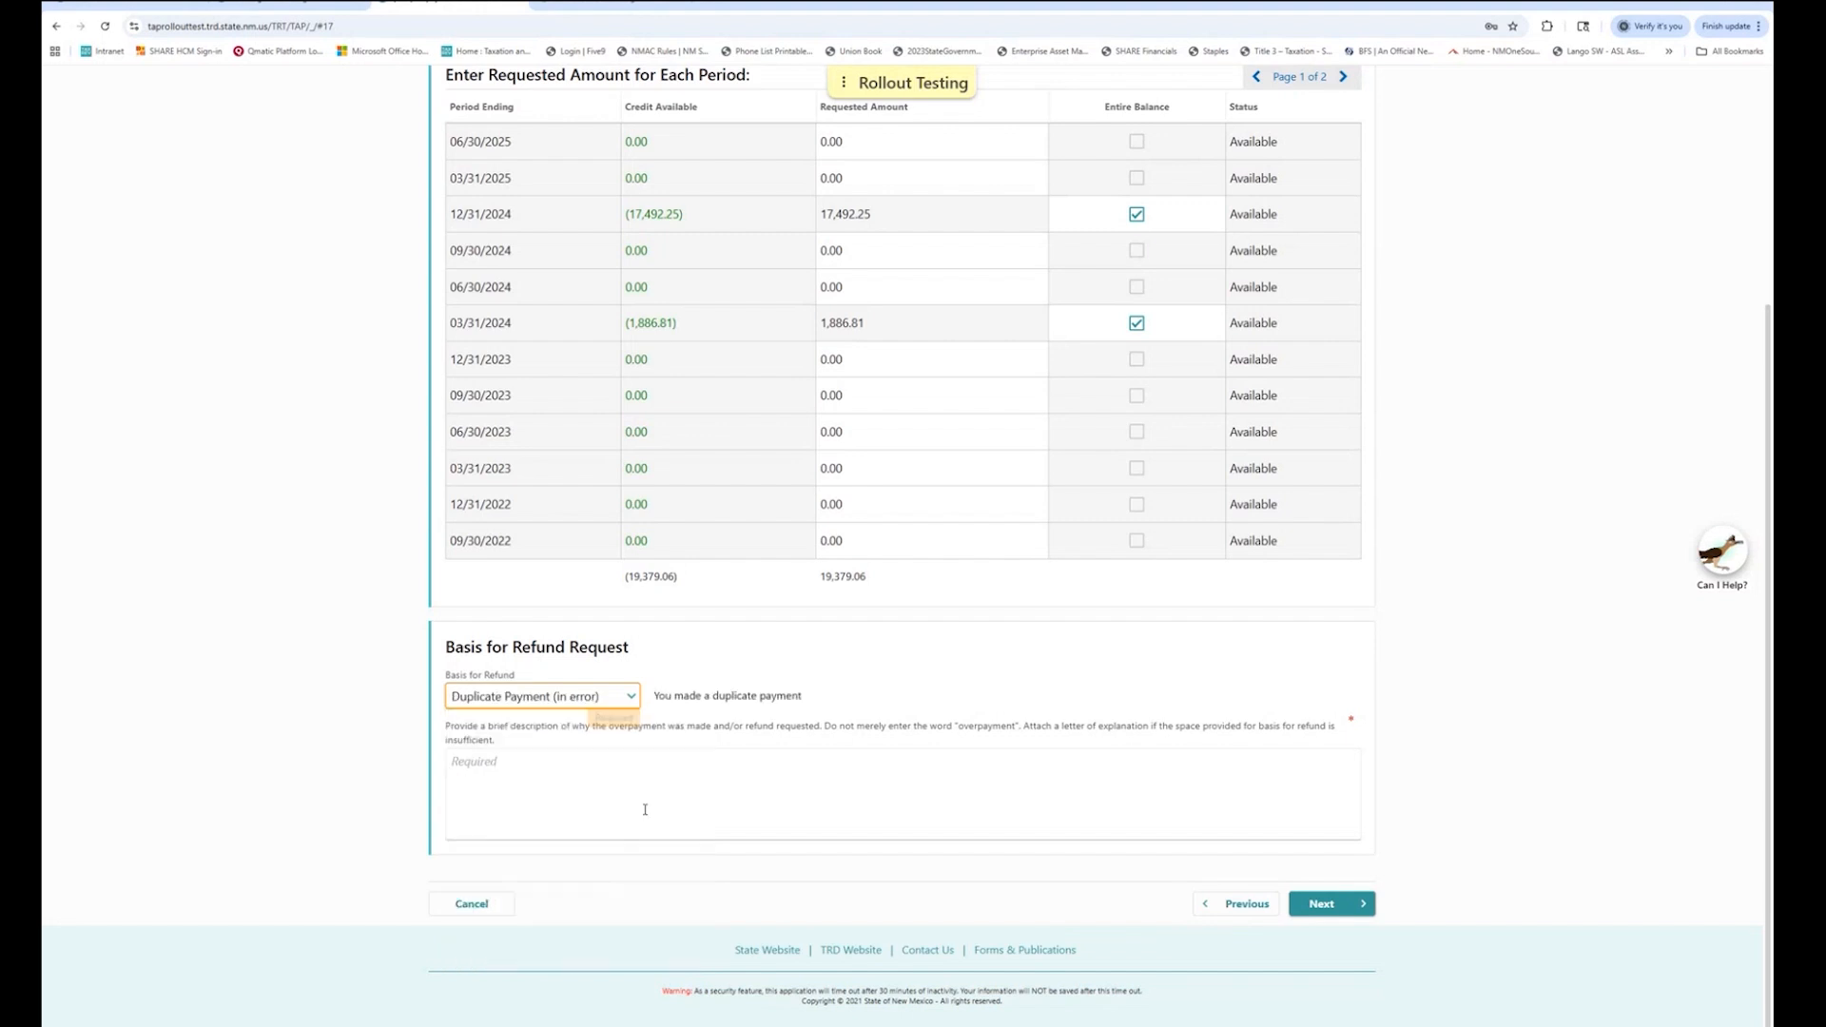
Explain 'Made two payment for periods Dec 2024 and March 2024 resulting in overpayments' and continue.
click(560, 763)
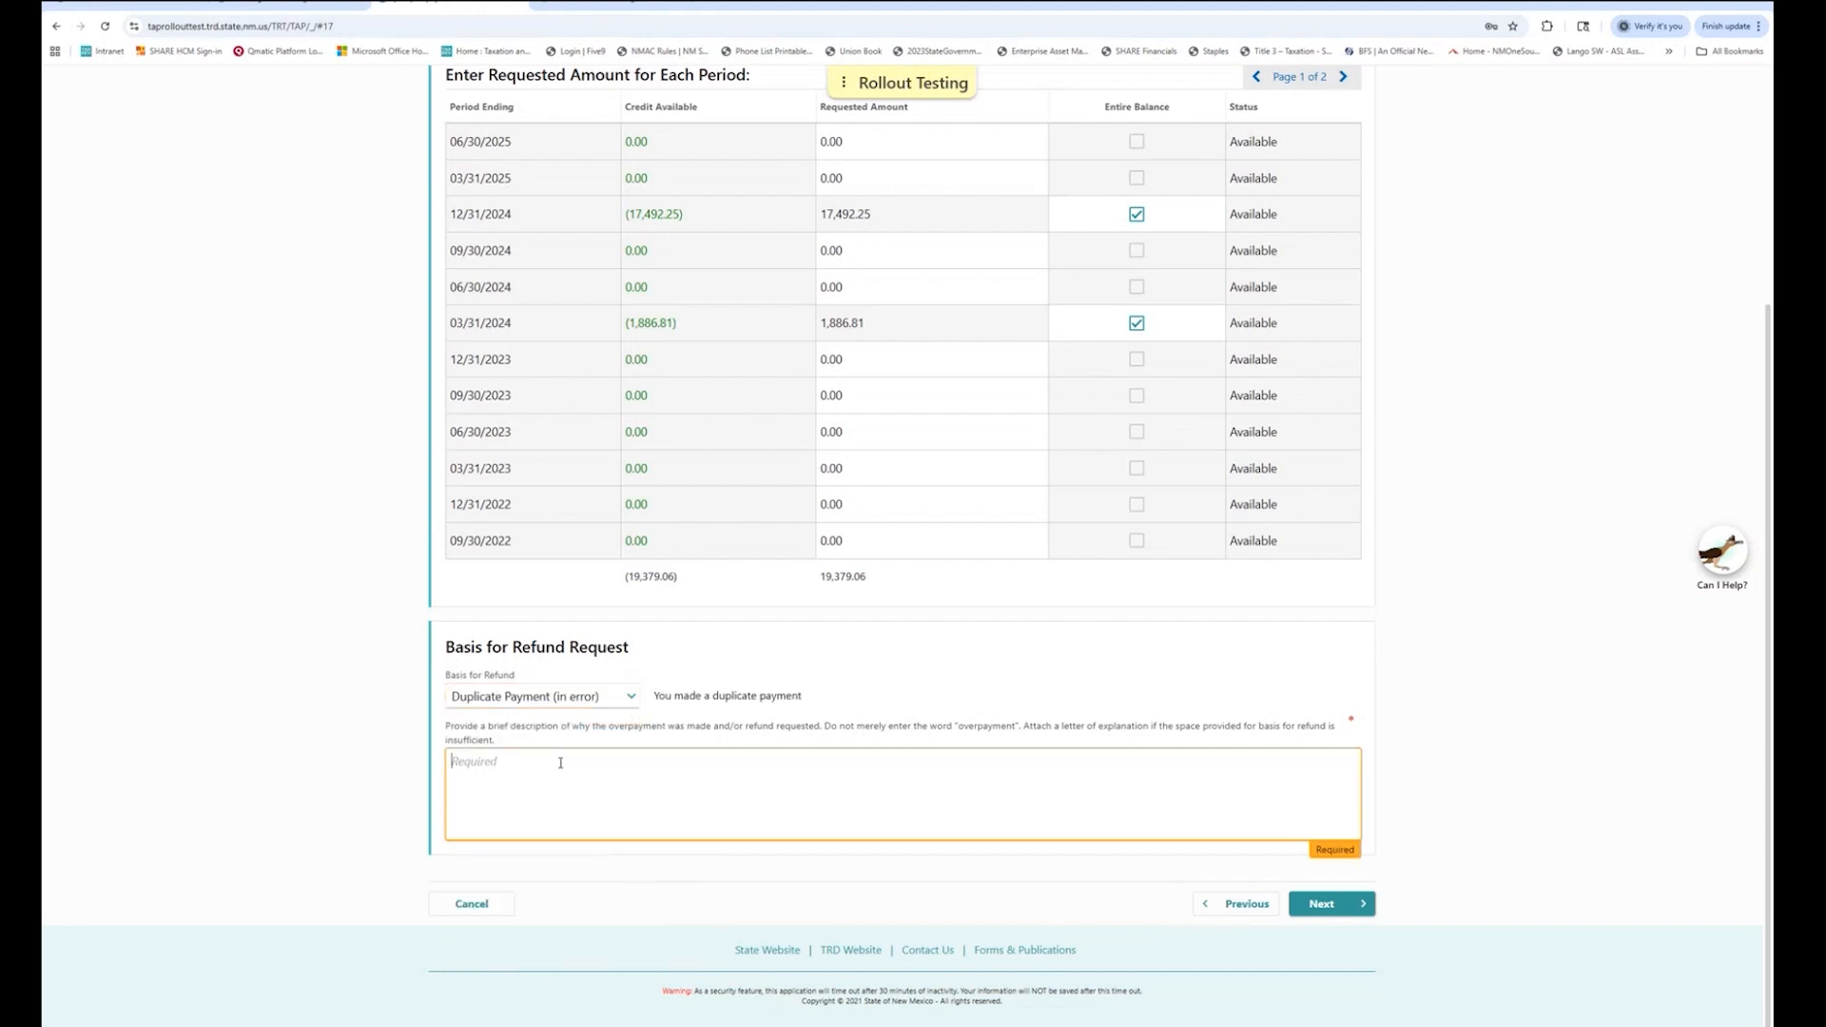
text(Made two payment for periods Dec 2024 and March)
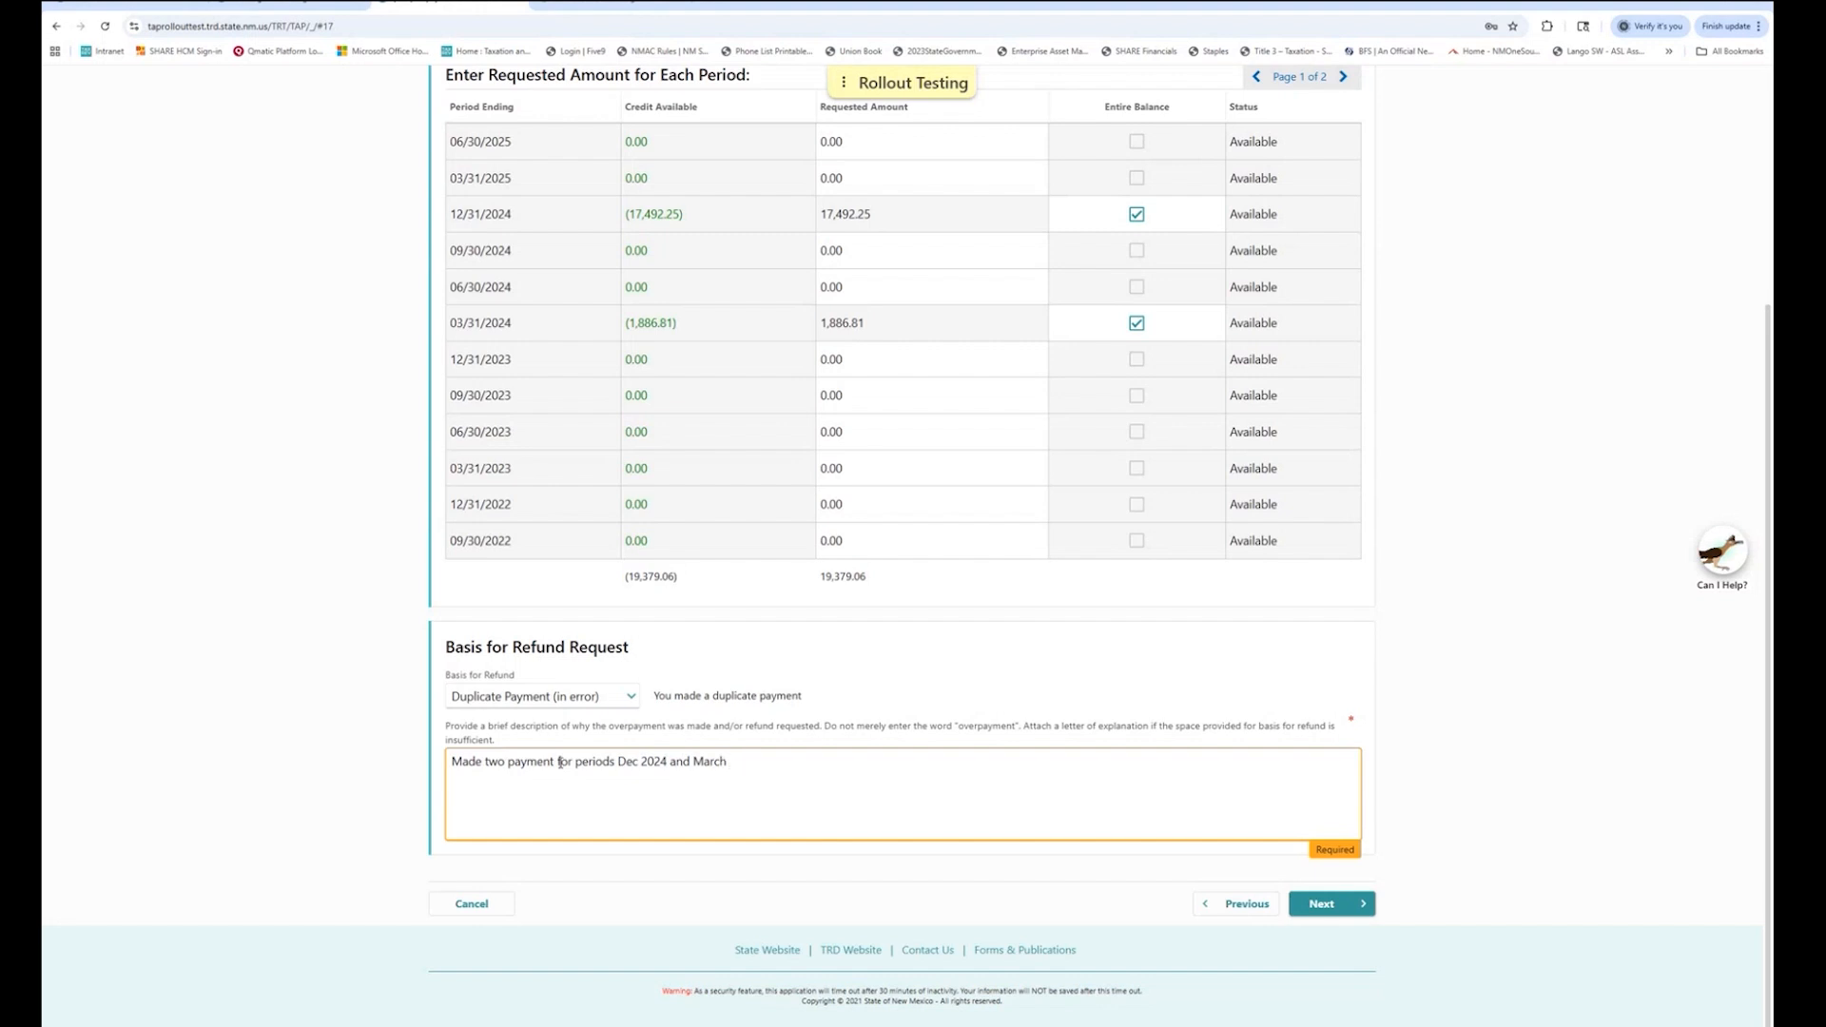
text( 2024 resulting in overpayments.)
click(1322, 904)
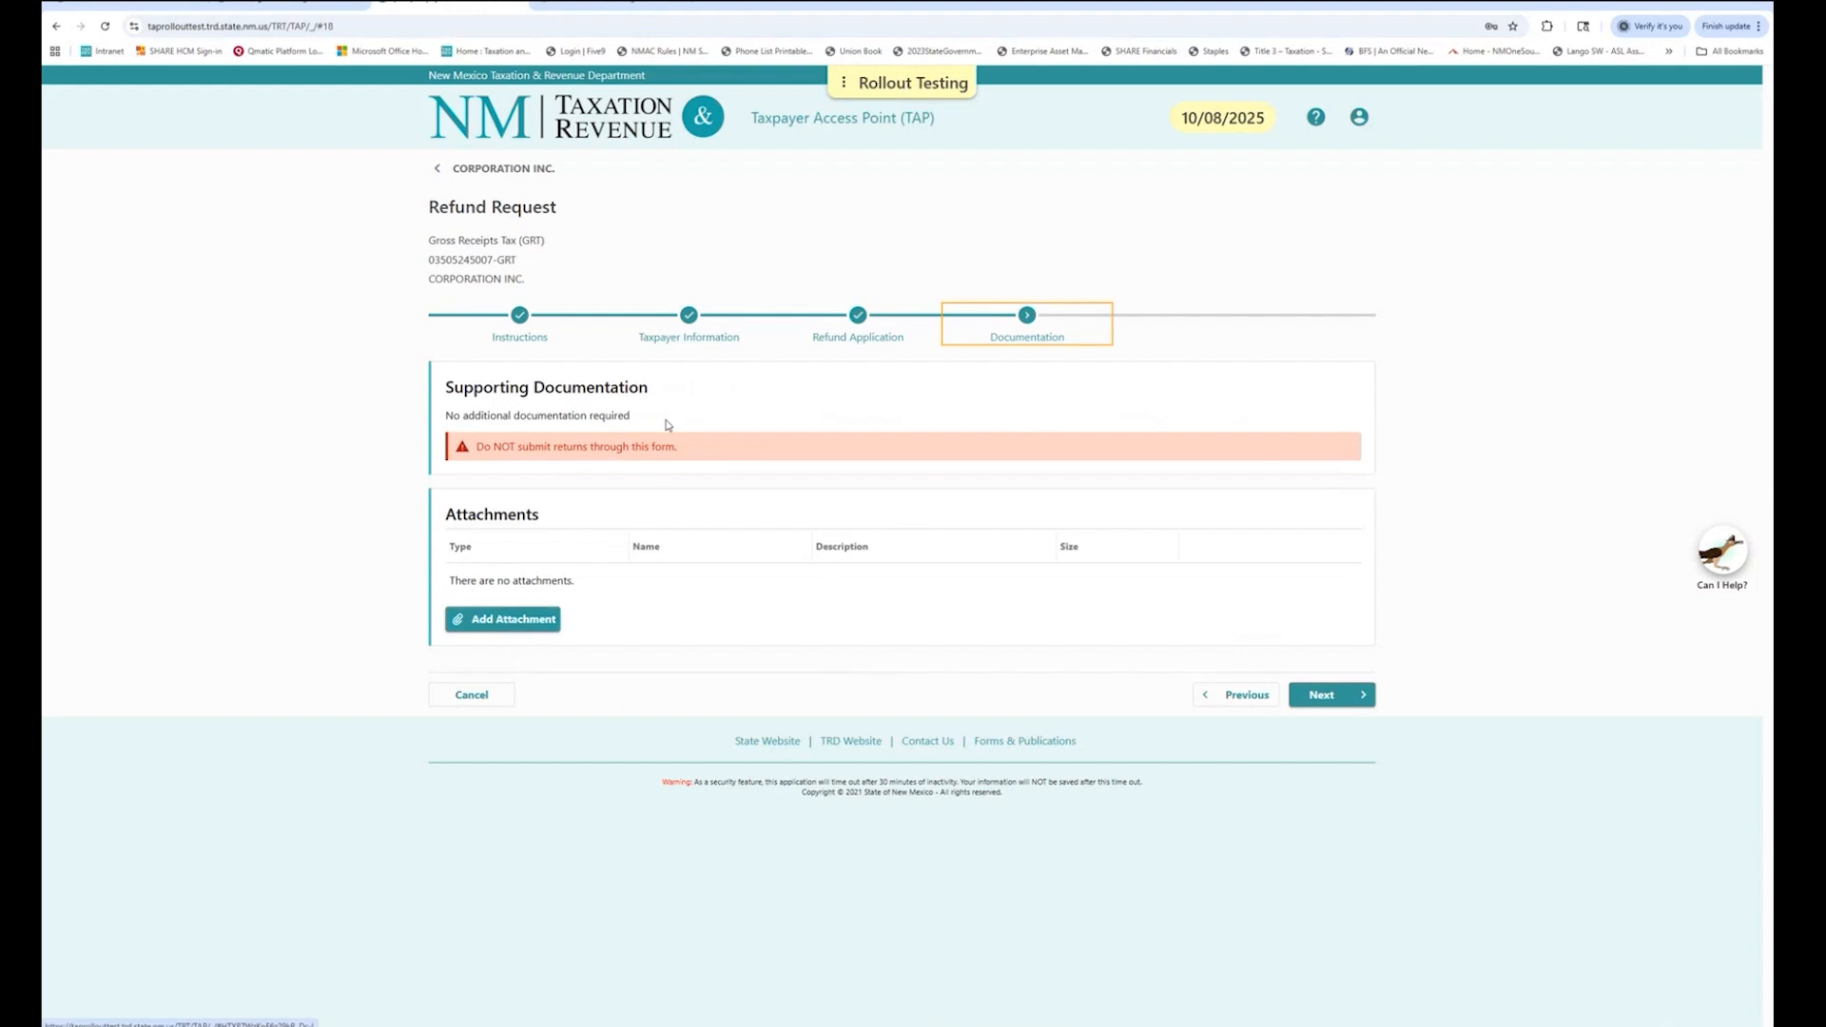
Cancel the Add Attachment dialog without a file and continue to Refund Options.
drag(670, 396, 439, 388)
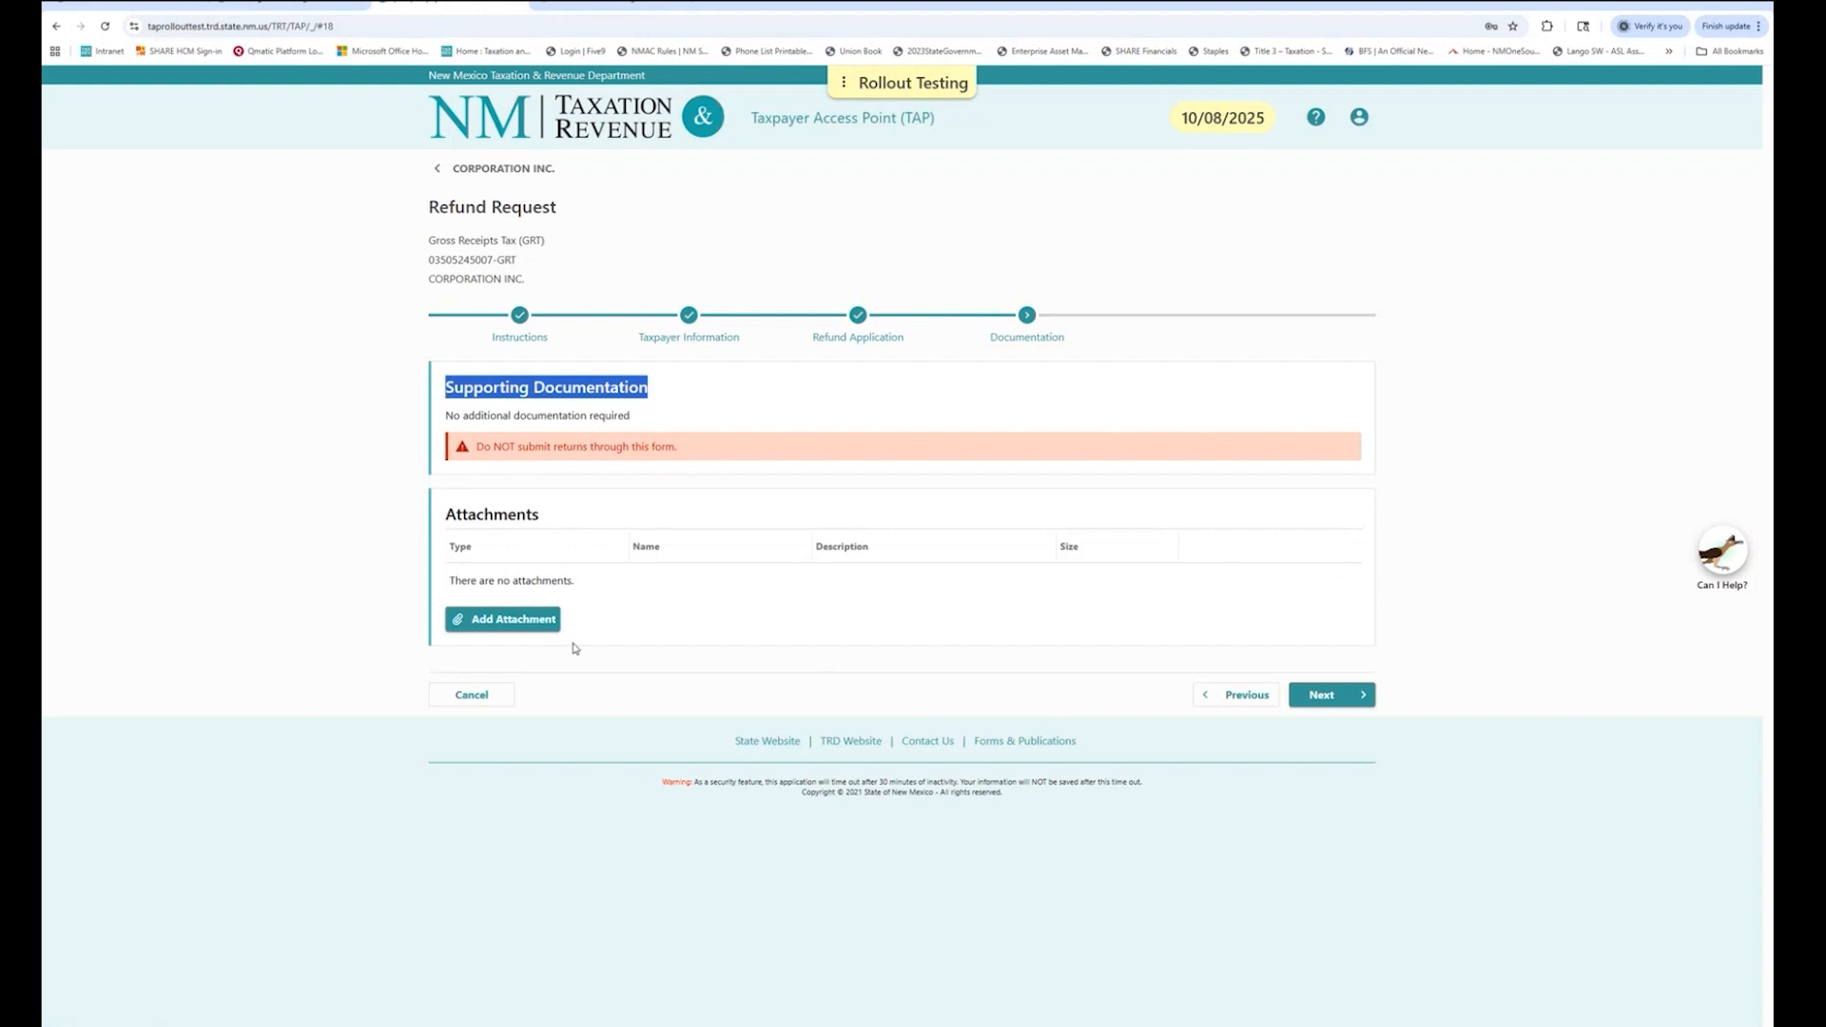
drag(559, 519, 446, 515)
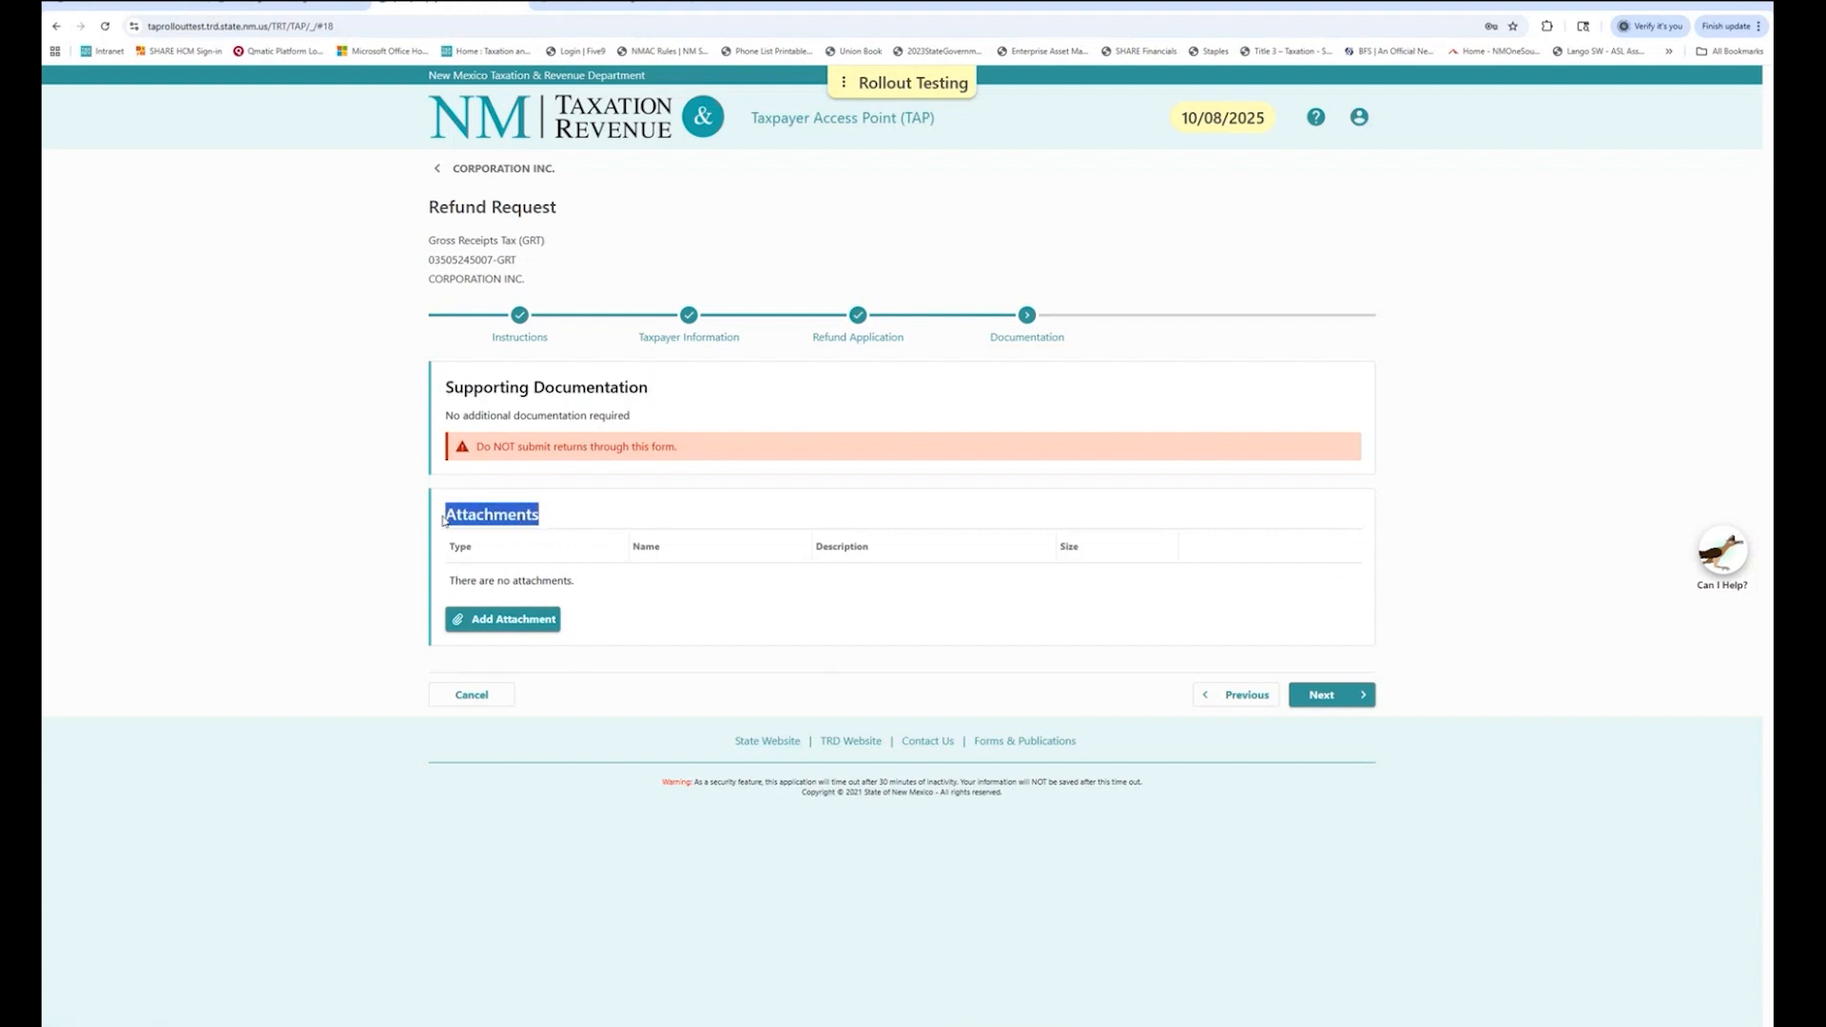
click(587, 625)
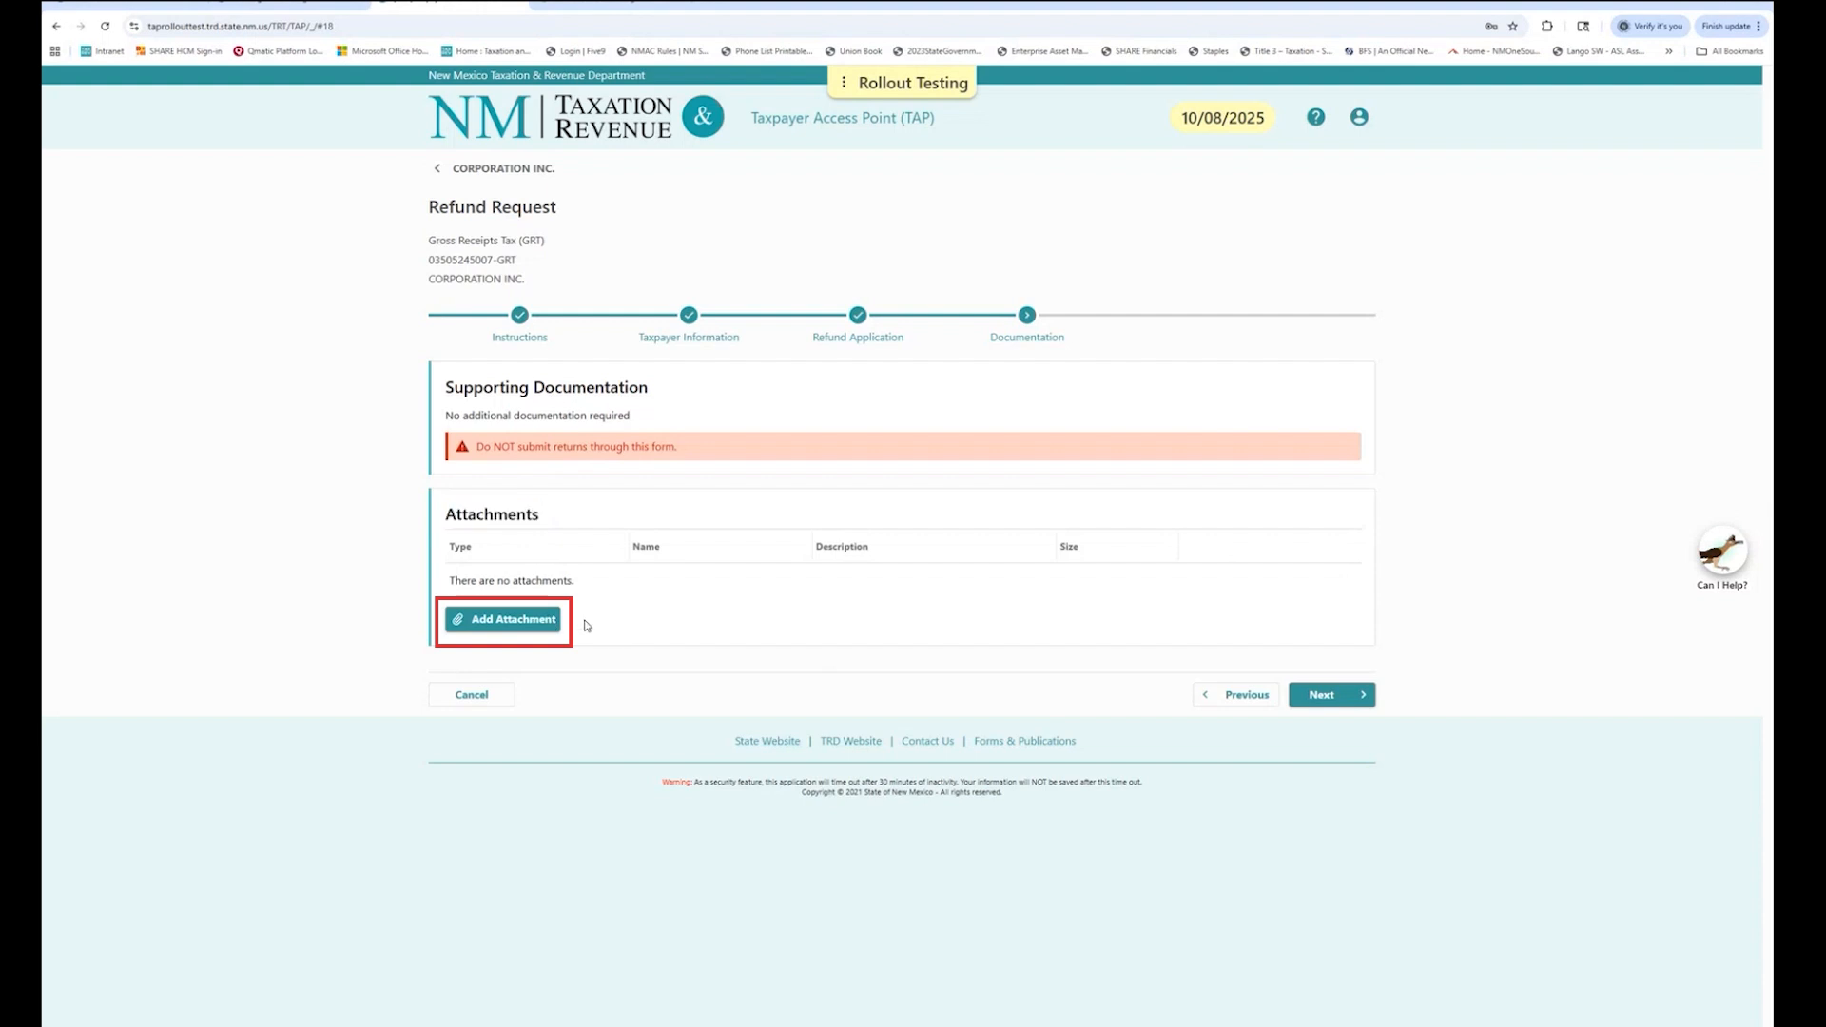
click(514, 623)
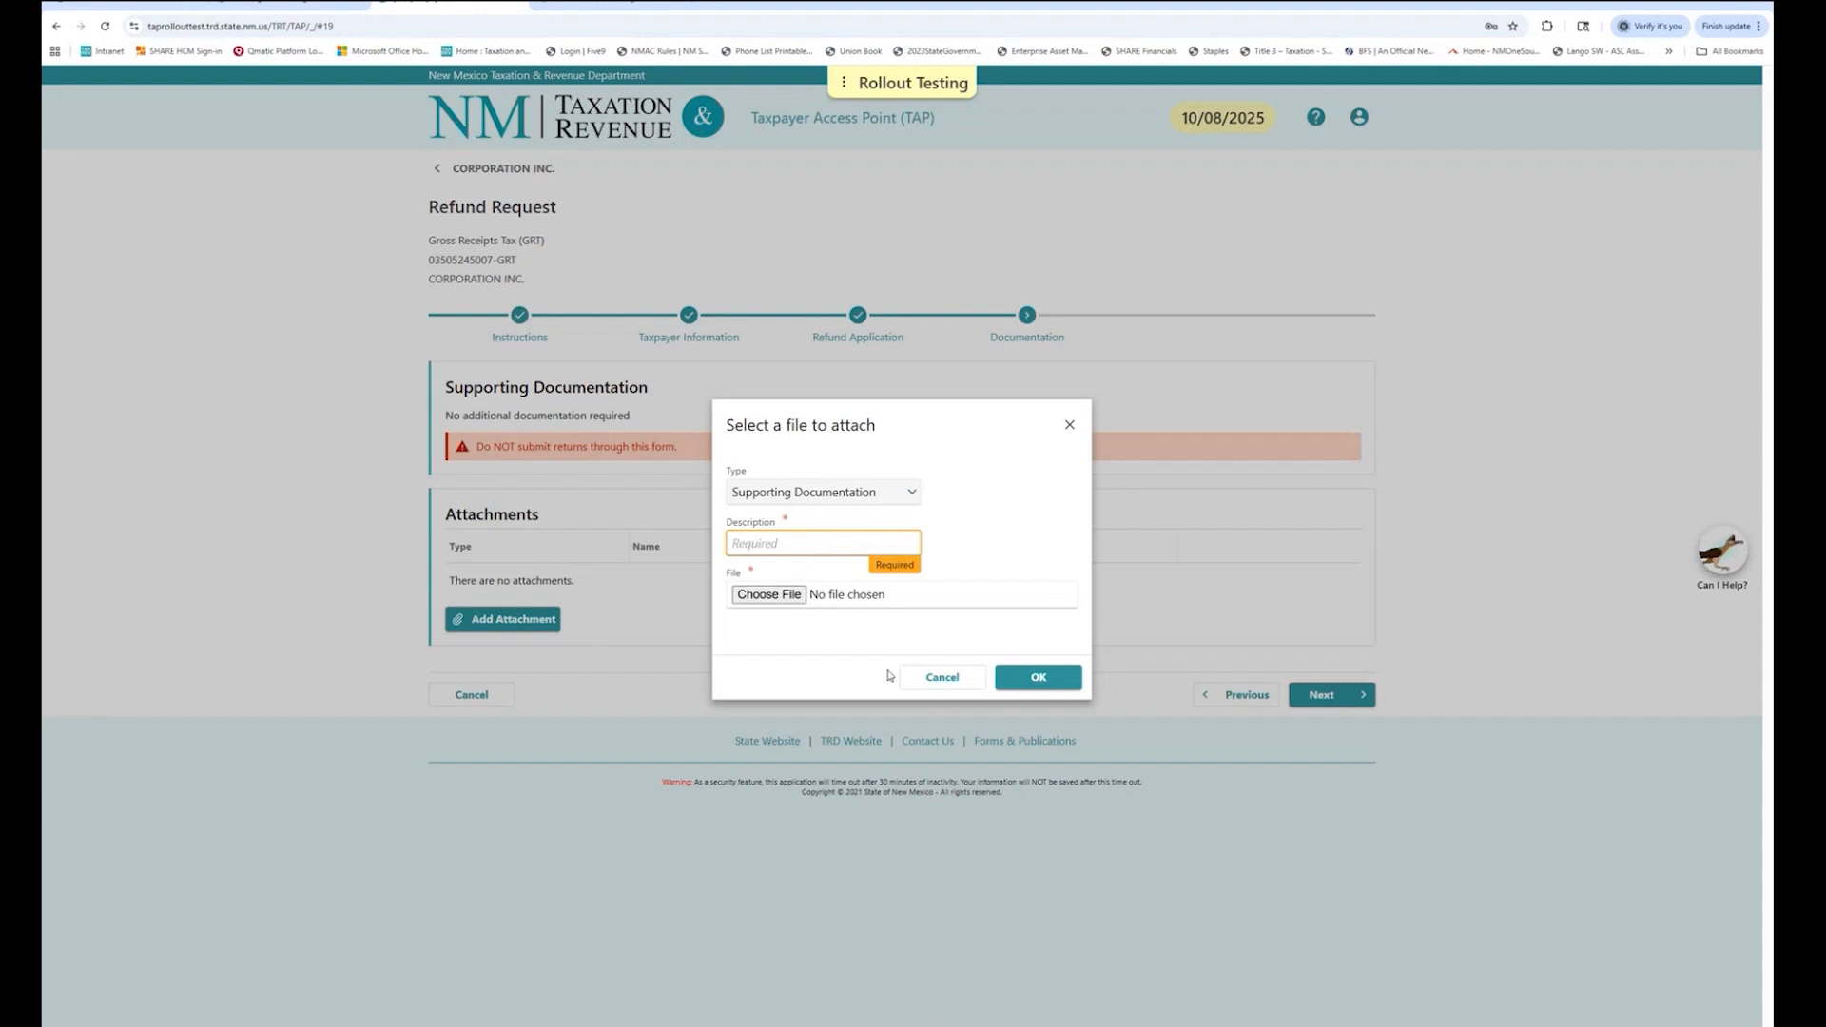
click(945, 679)
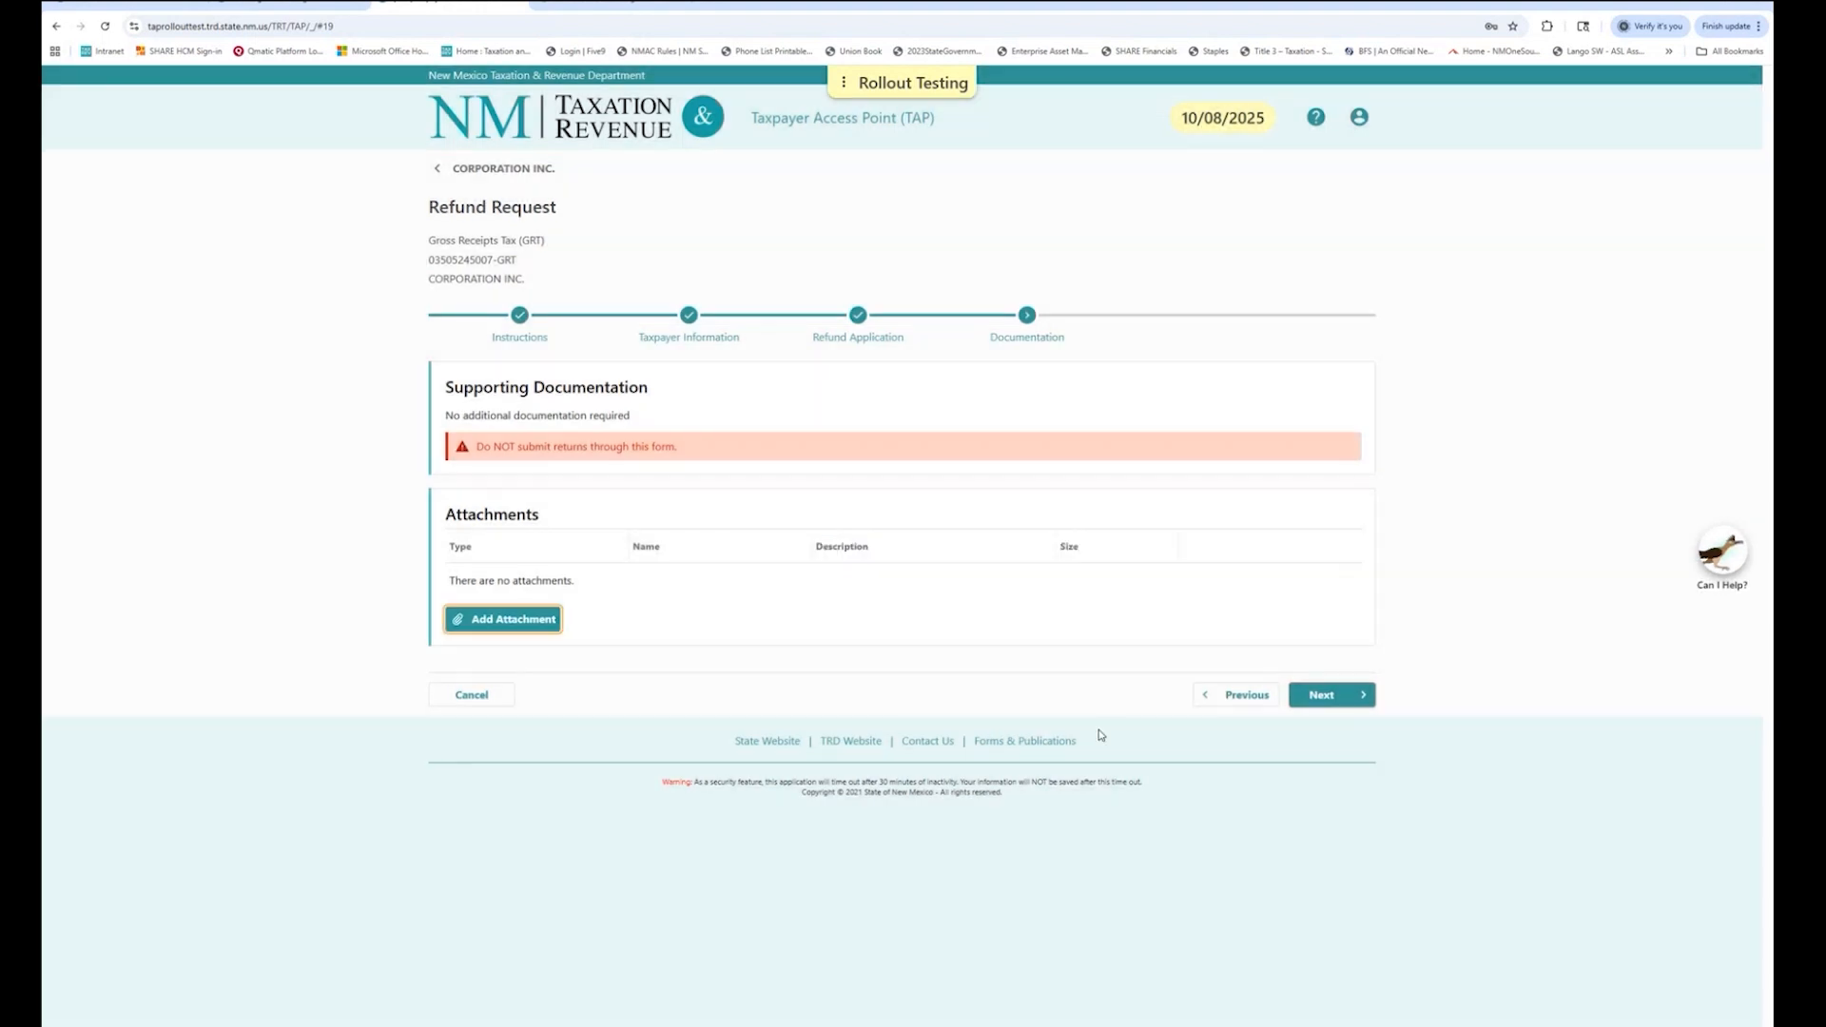
click(1336, 697)
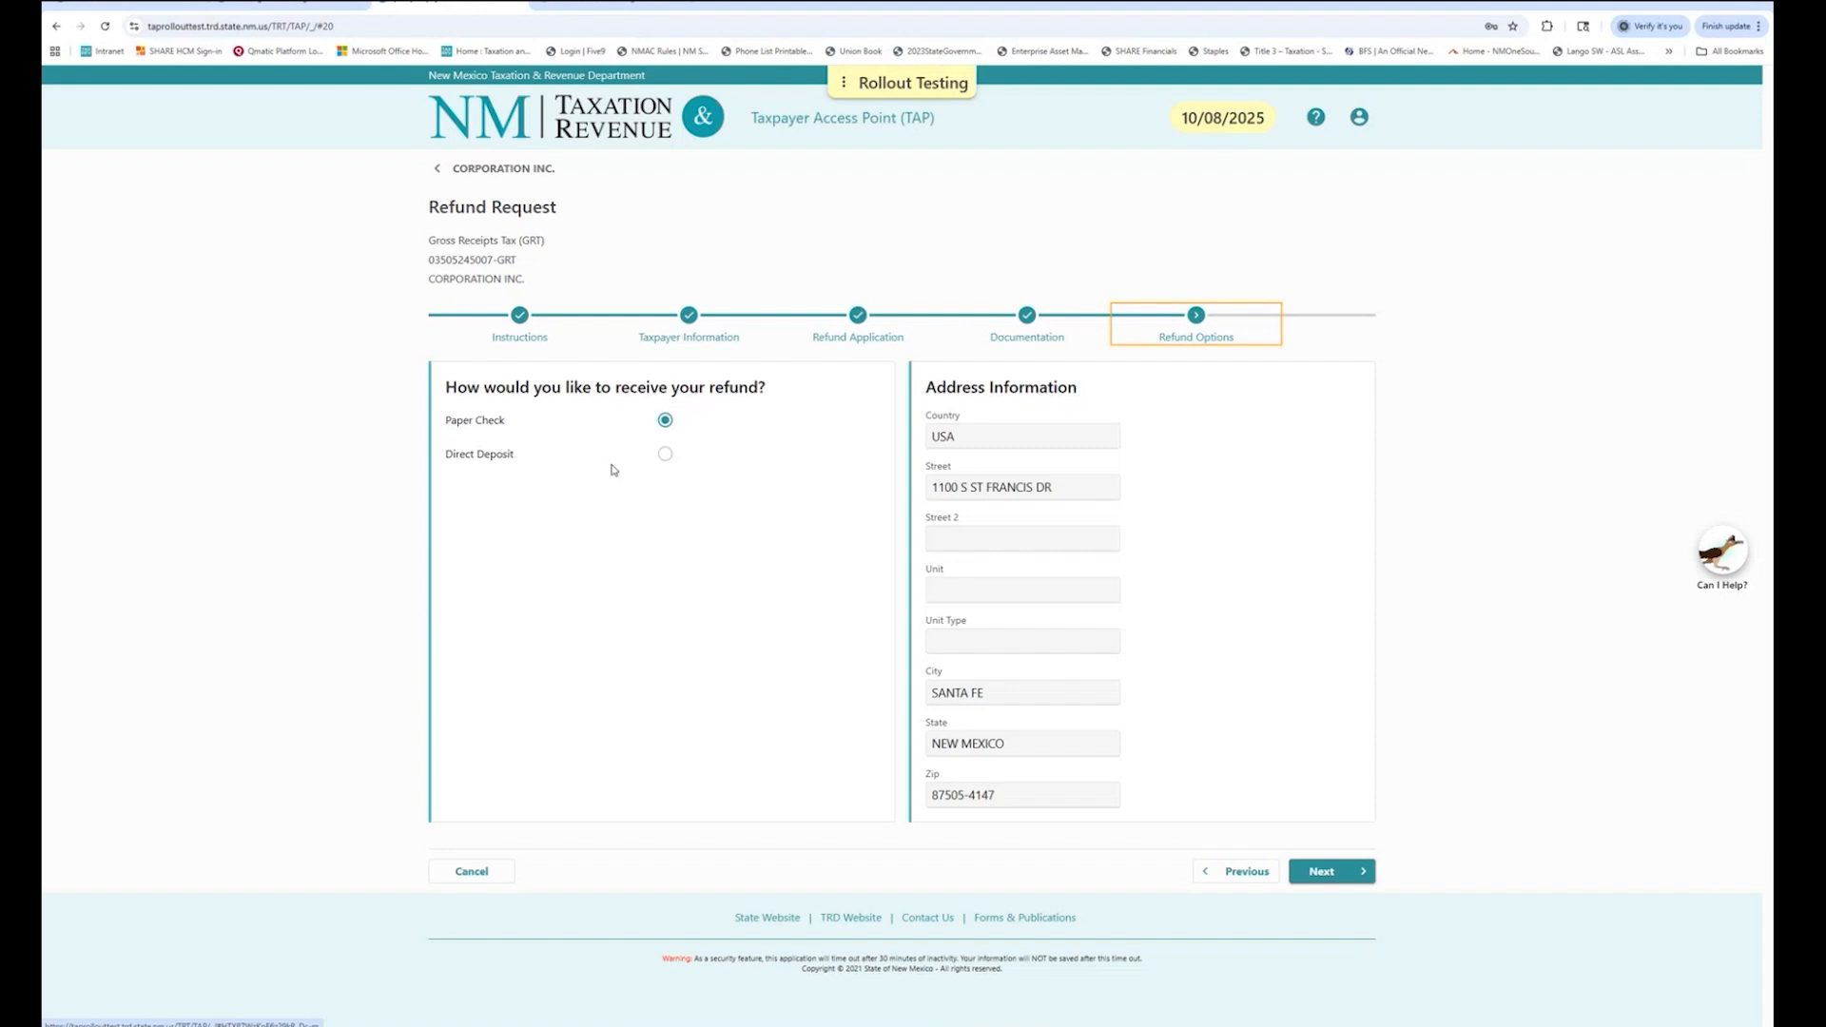
Try Direct Deposit to a US checking account, then revert to Paper Check and continue.
click(666, 455)
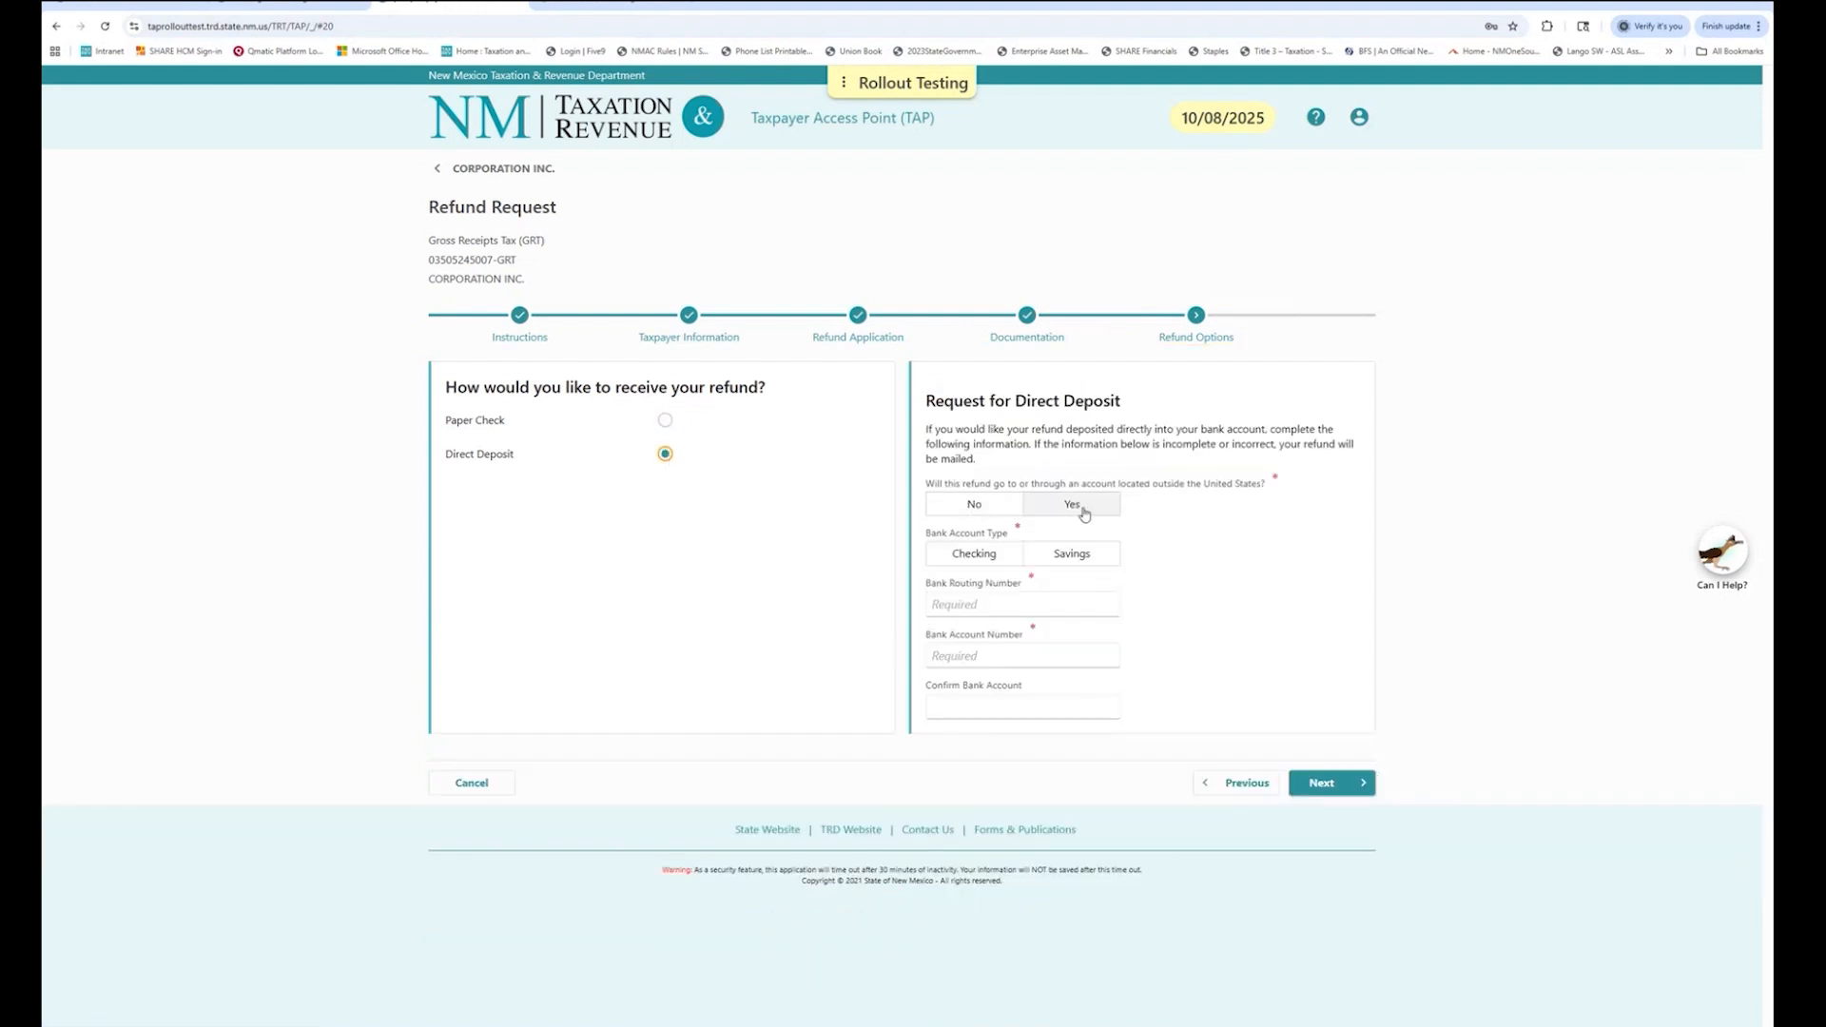
click(976, 508)
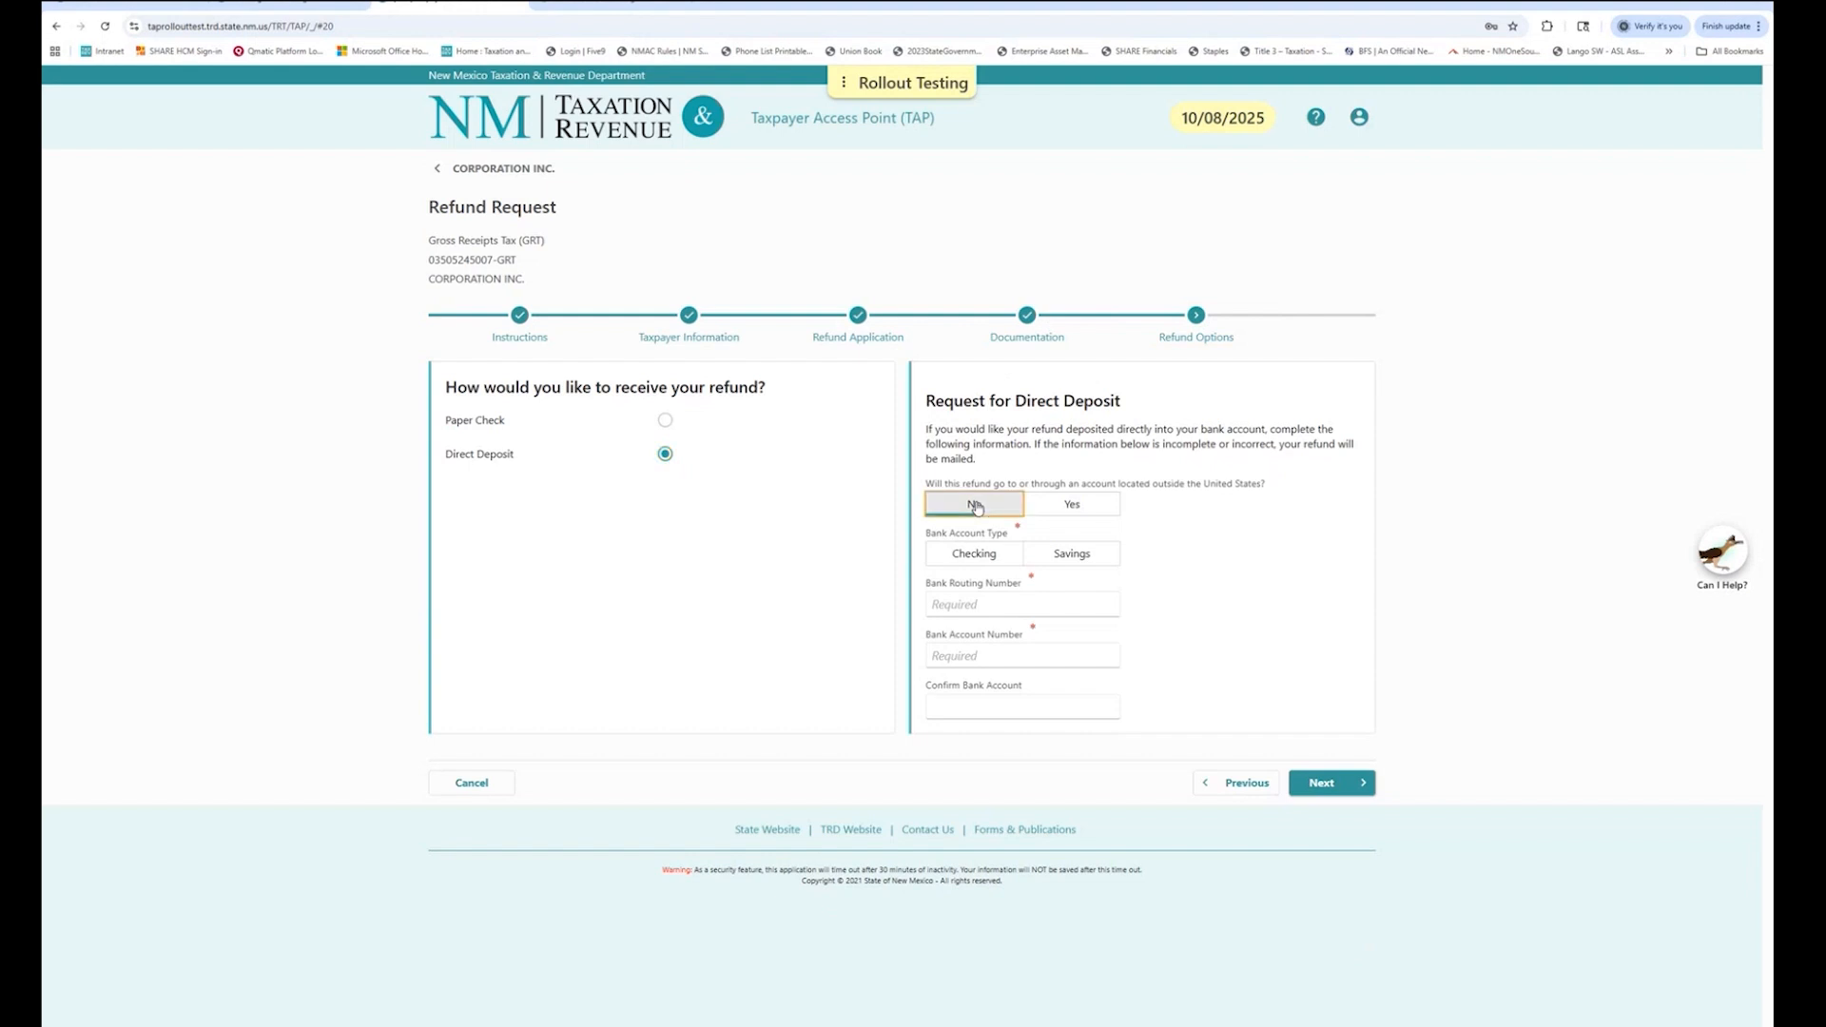
click(983, 558)
click(1003, 607)
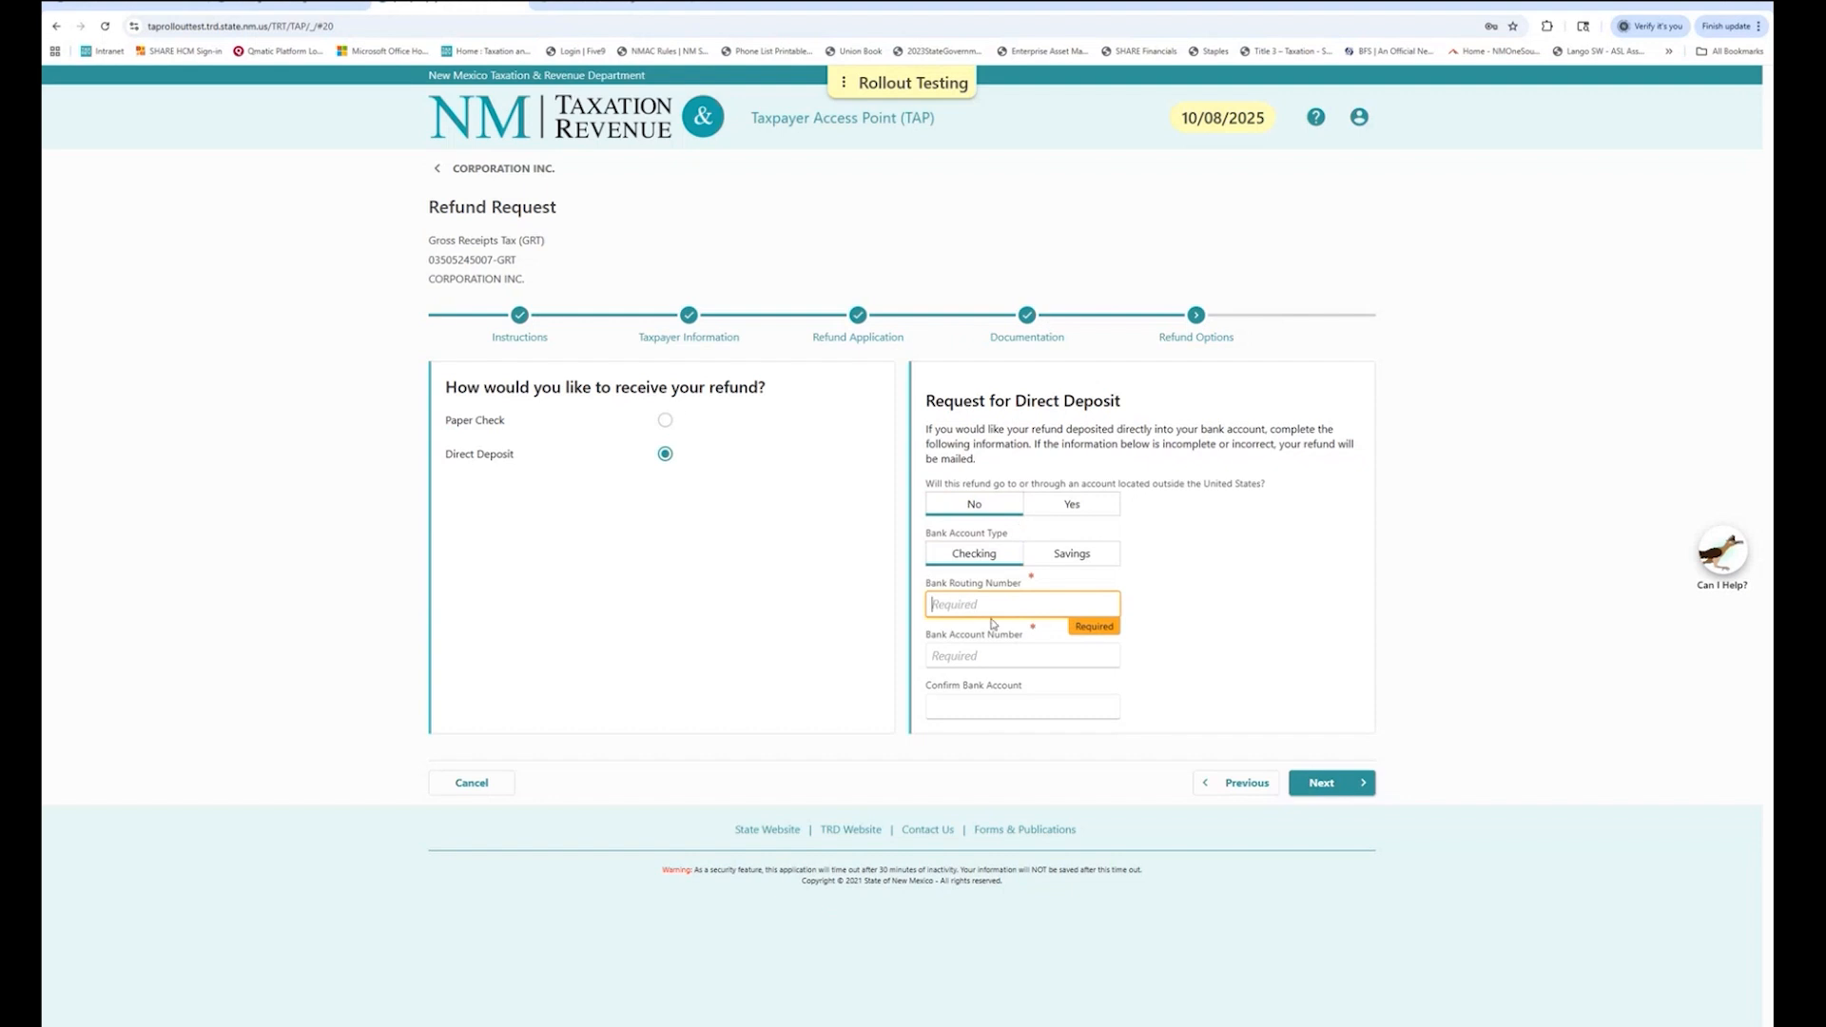
click(665, 420)
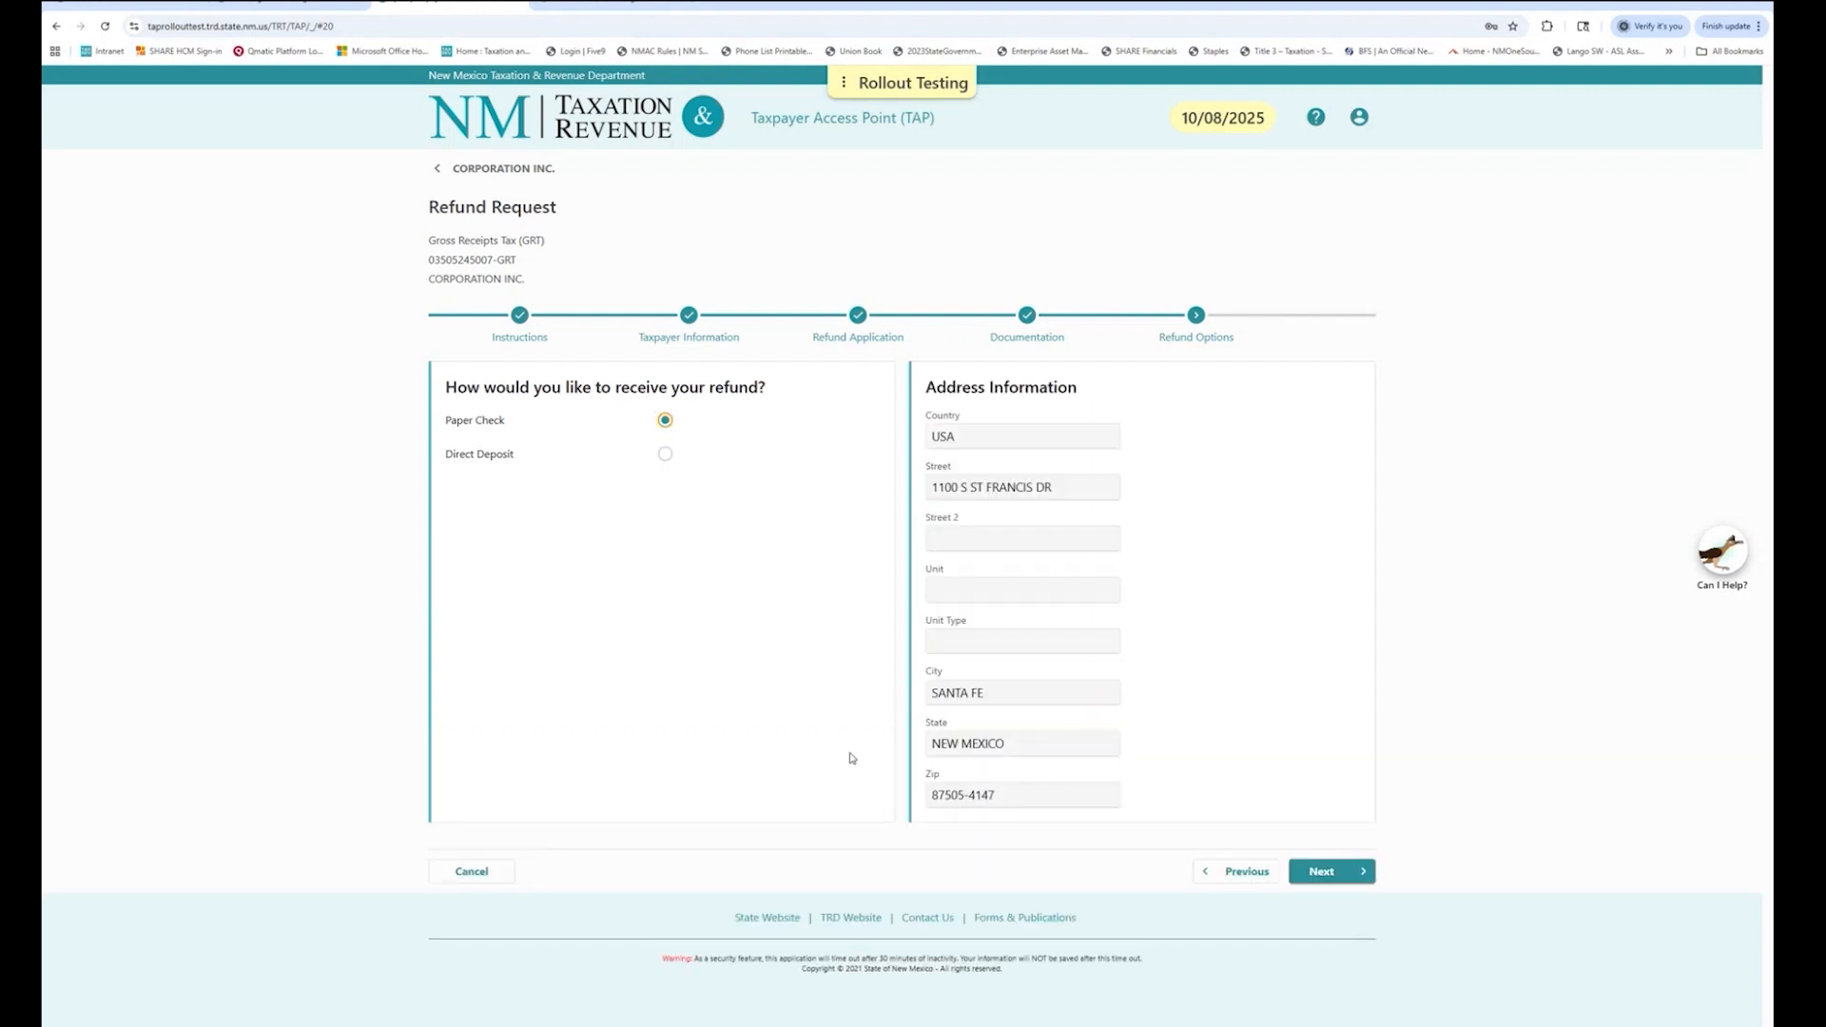
click(1333, 883)
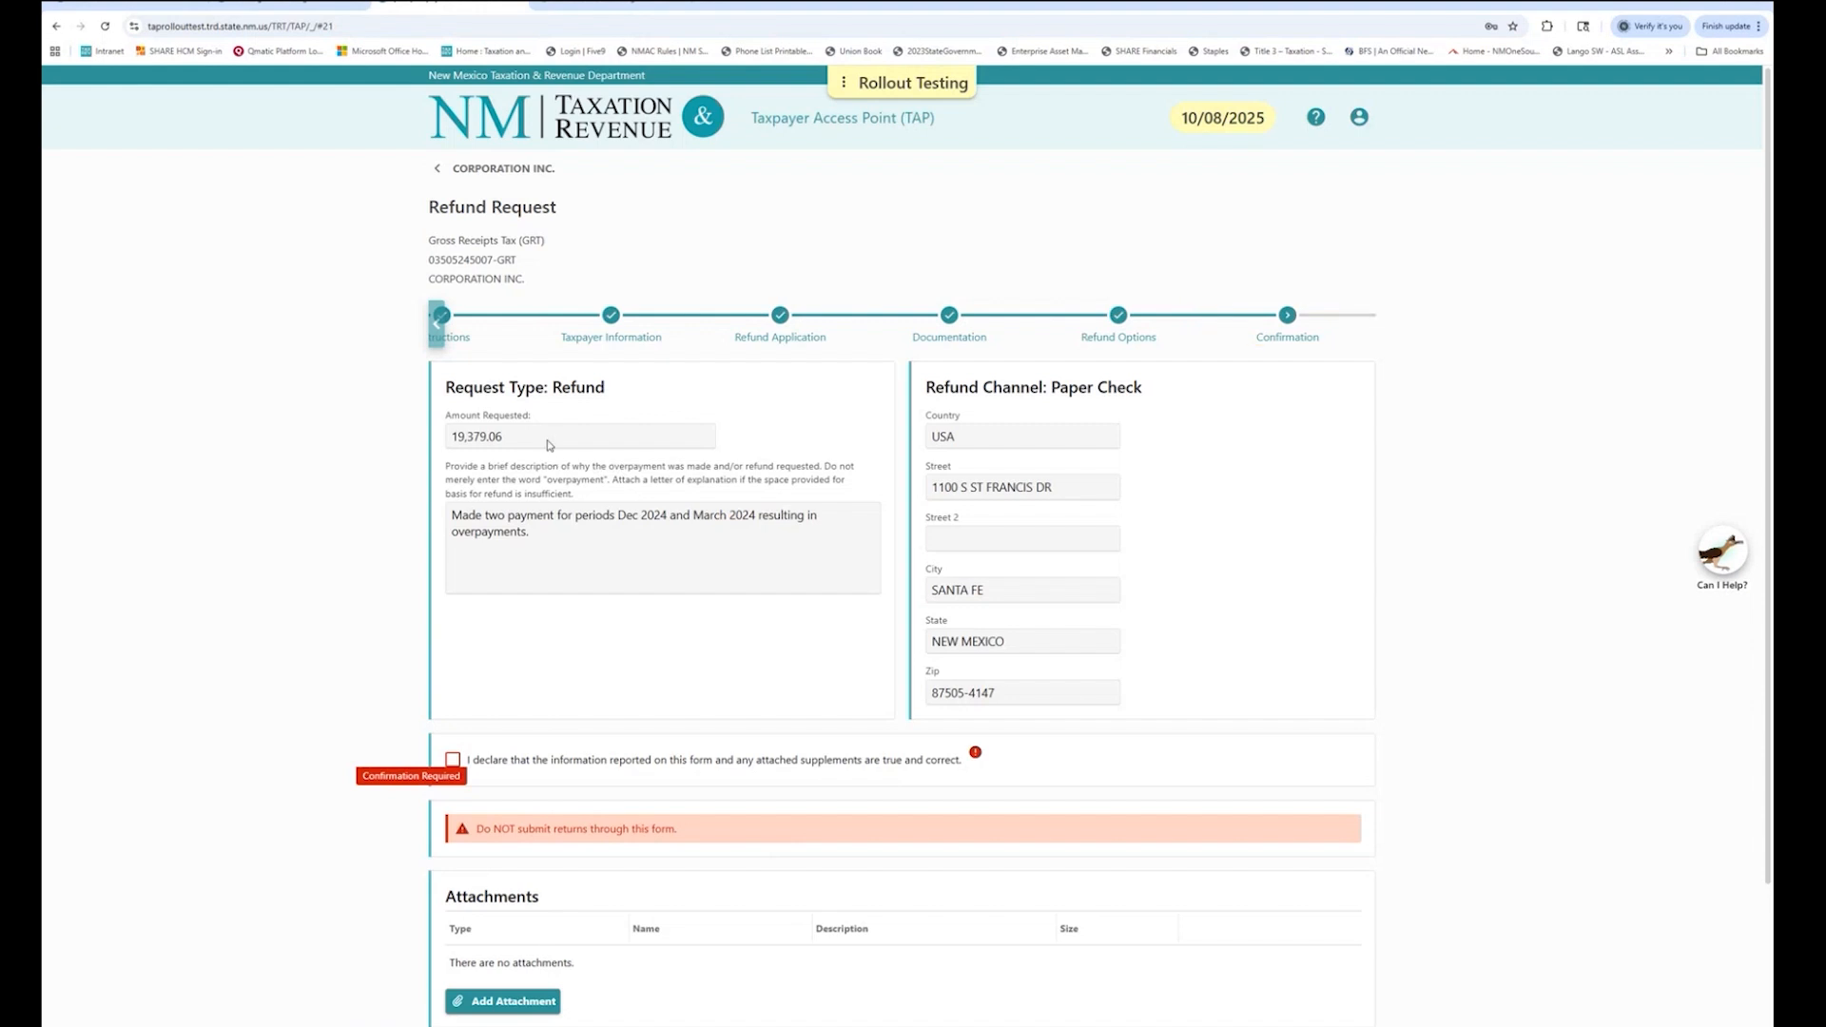
Review the summary: 19,379.06 requested, the explanation, and the Paper Check refund channel.
drag(531, 445, 442, 444)
drag(534, 540, 449, 519)
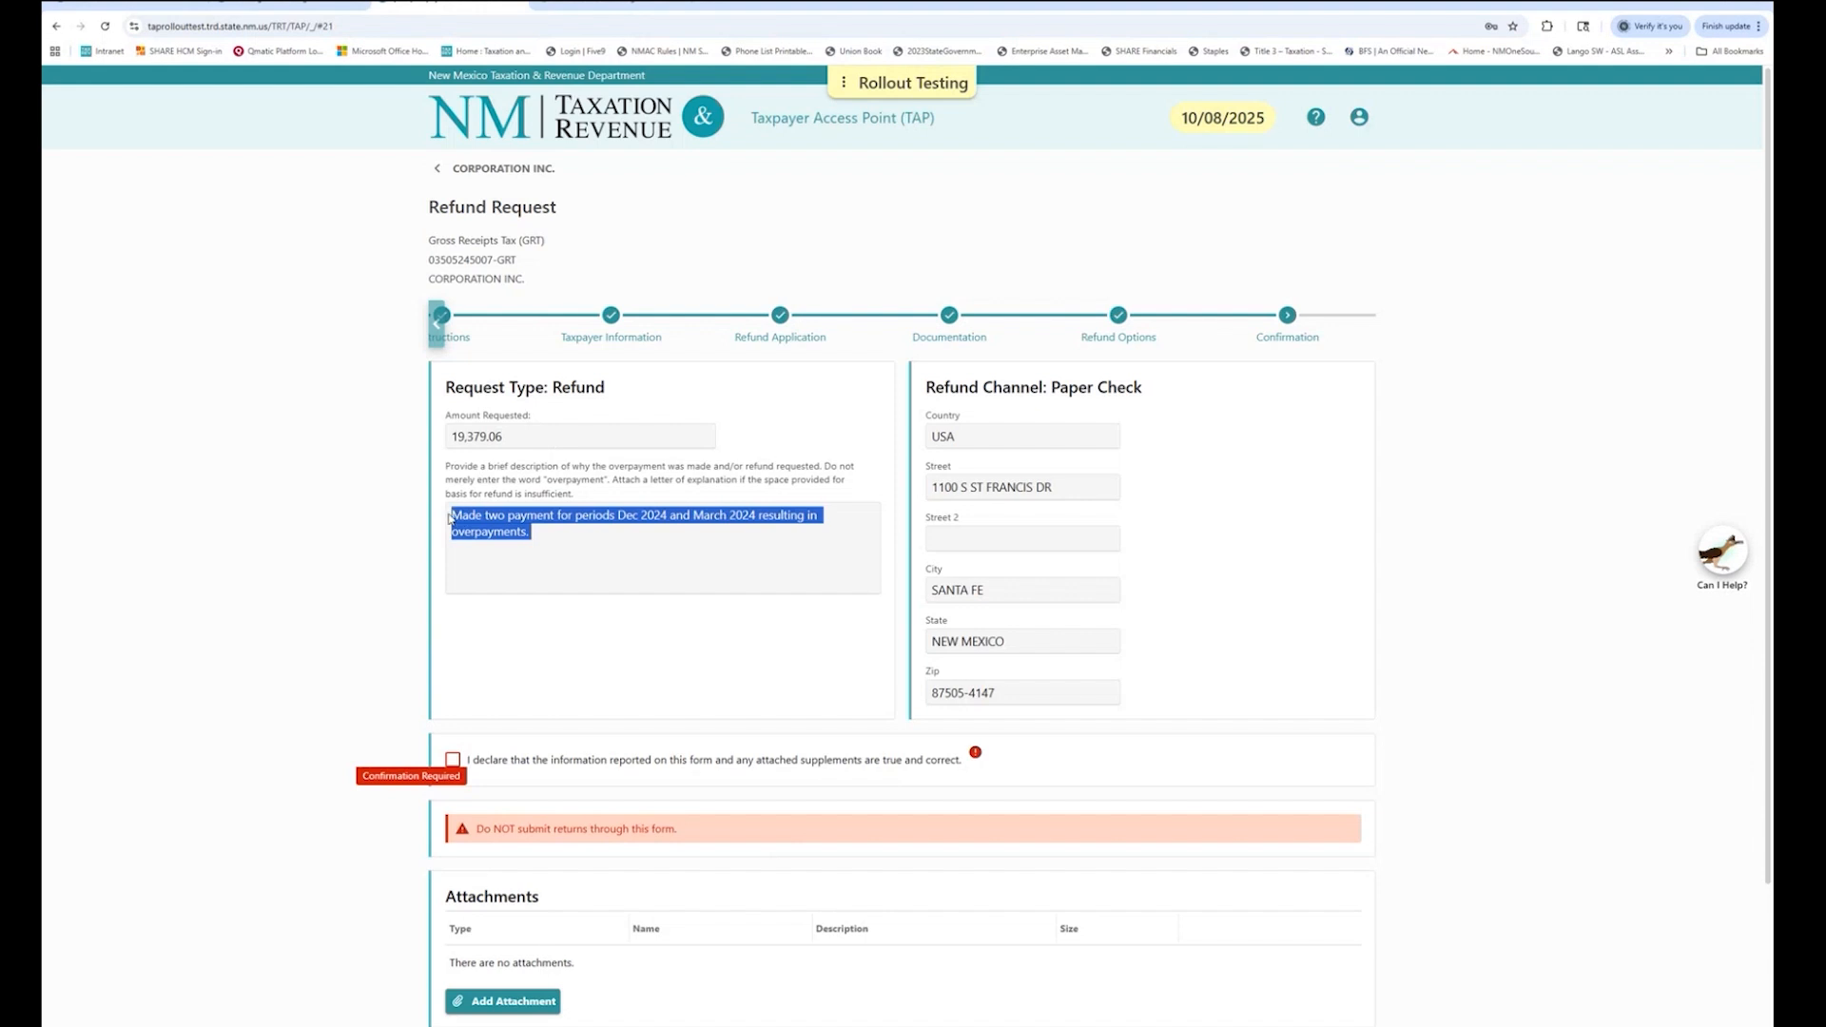
click(1248, 547)
drag(1166, 404, 921, 396)
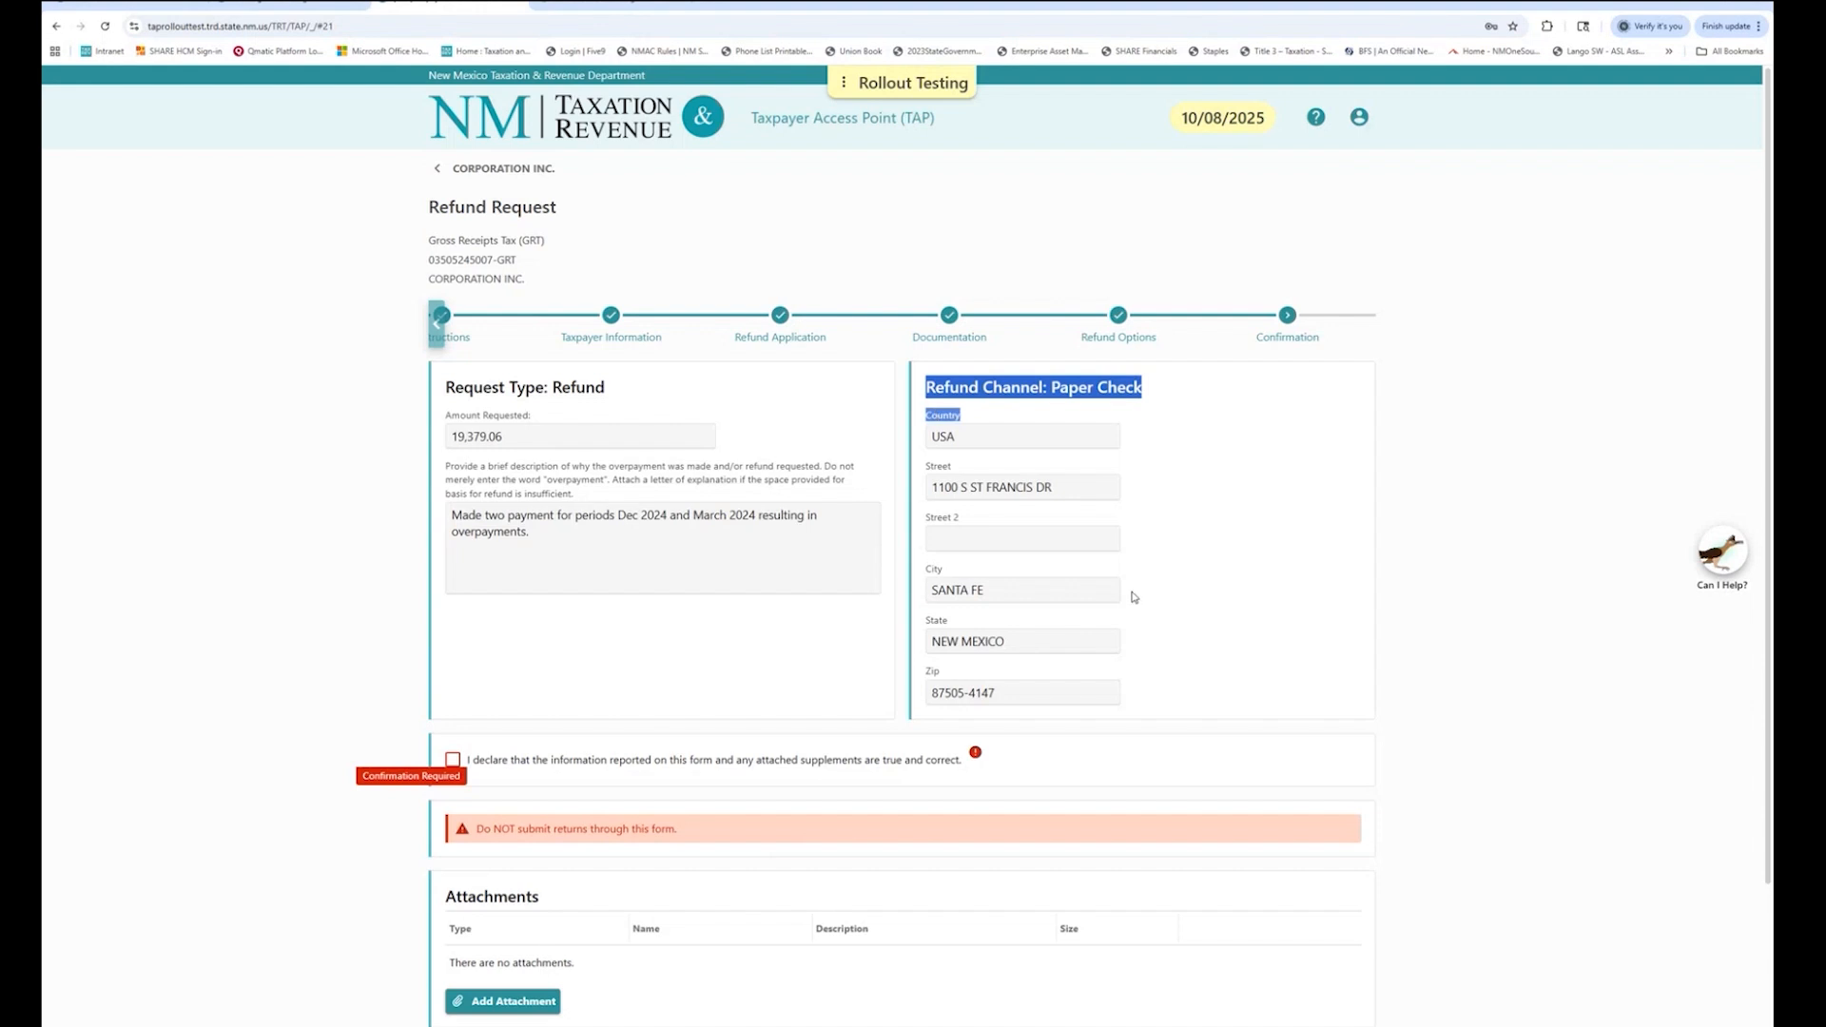
click(1078, 494)
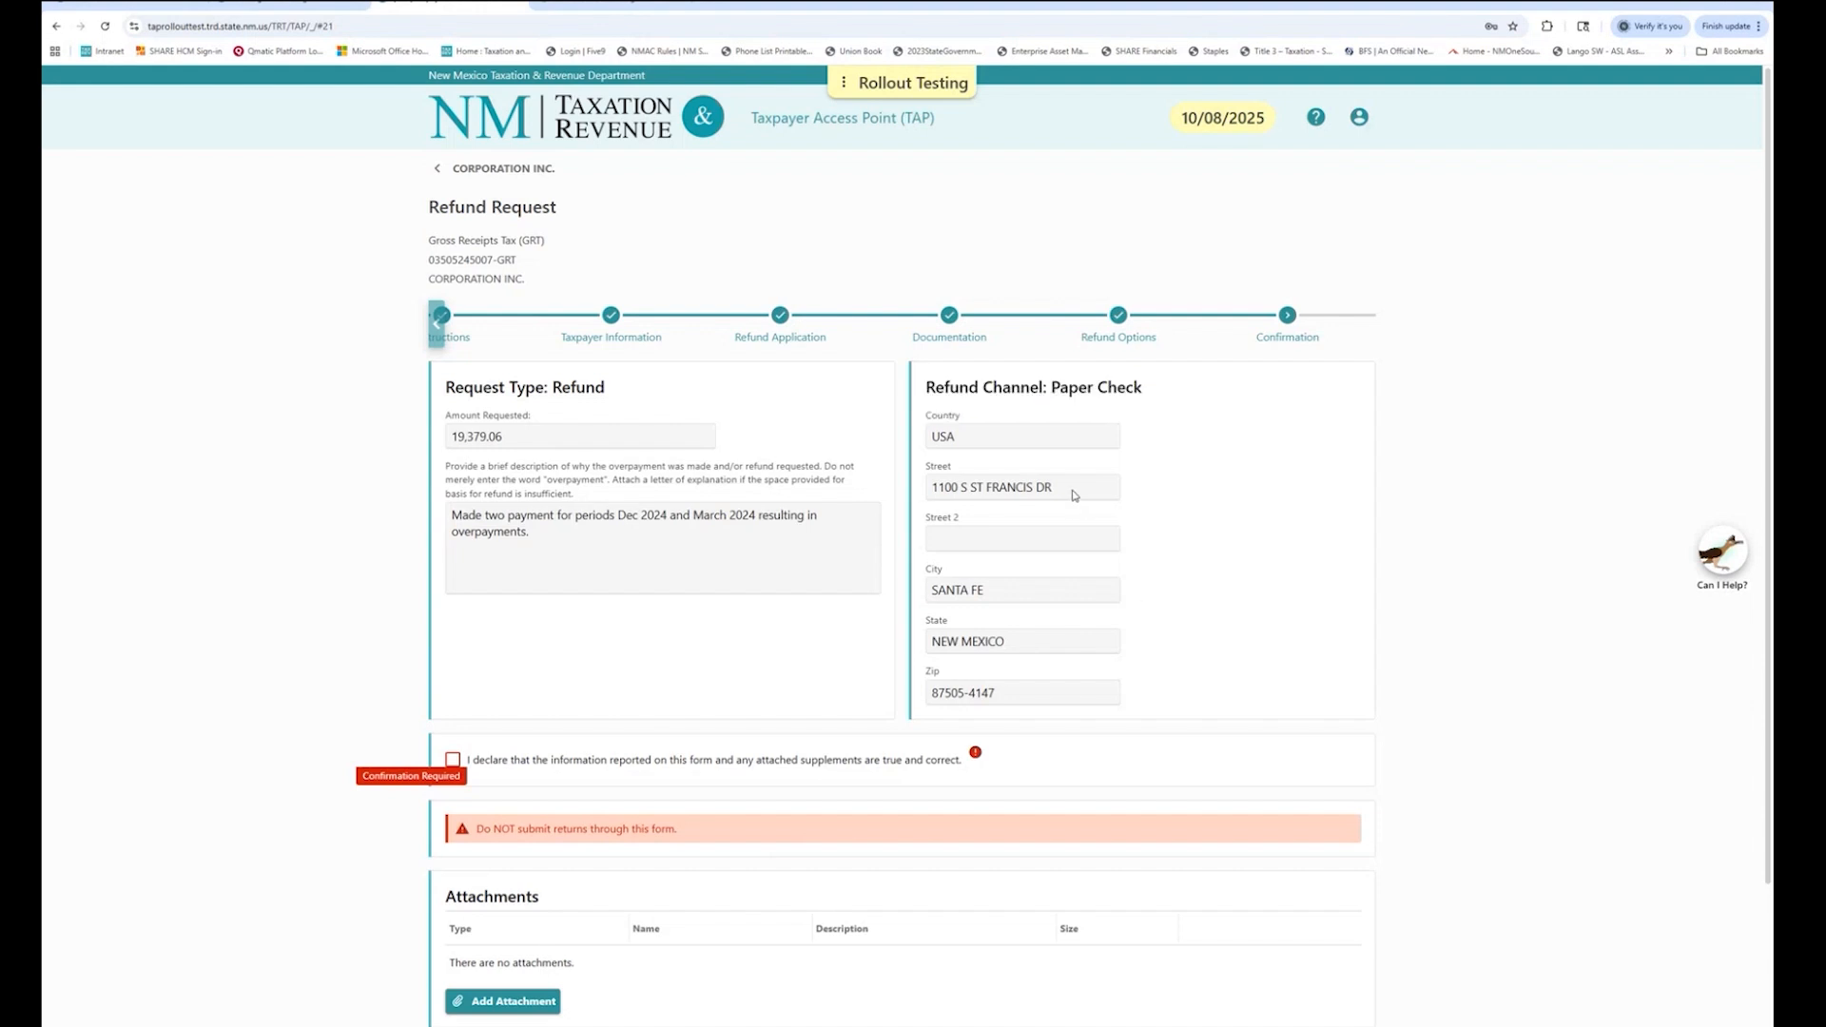
scroll(1268, 605, down, 2)
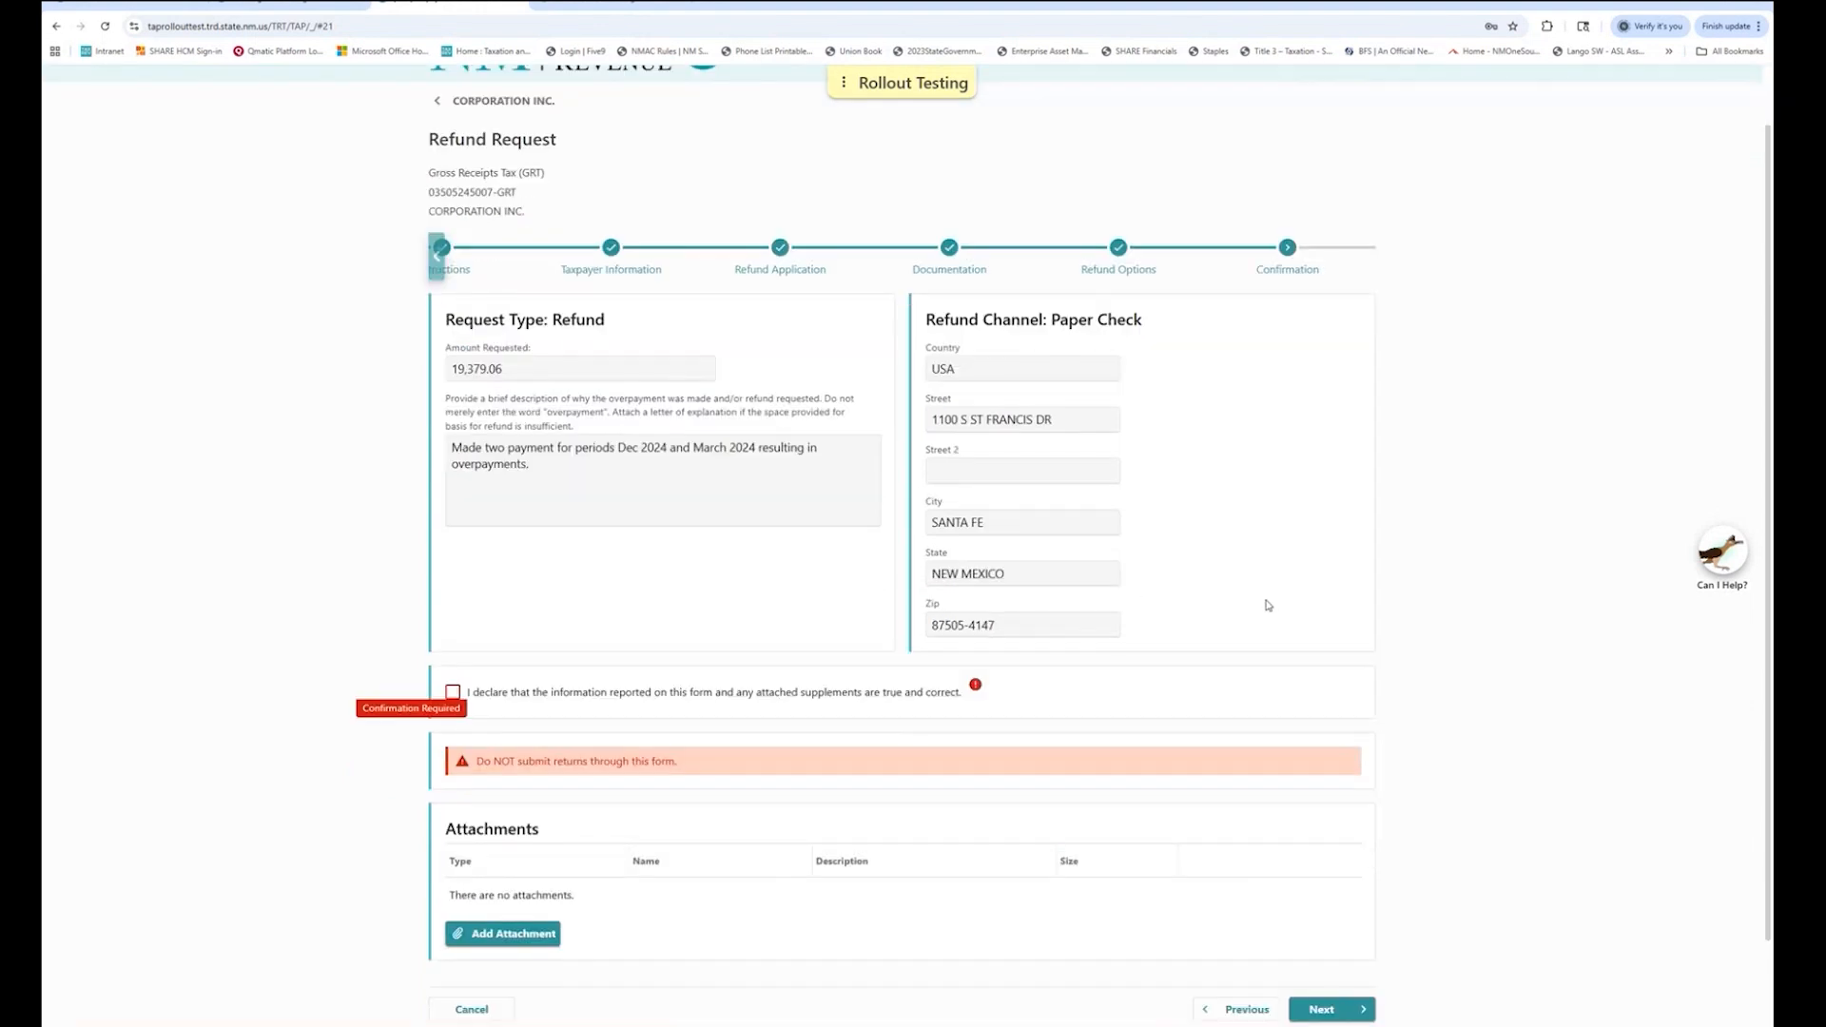
scroll(1082, 619, down, 2)
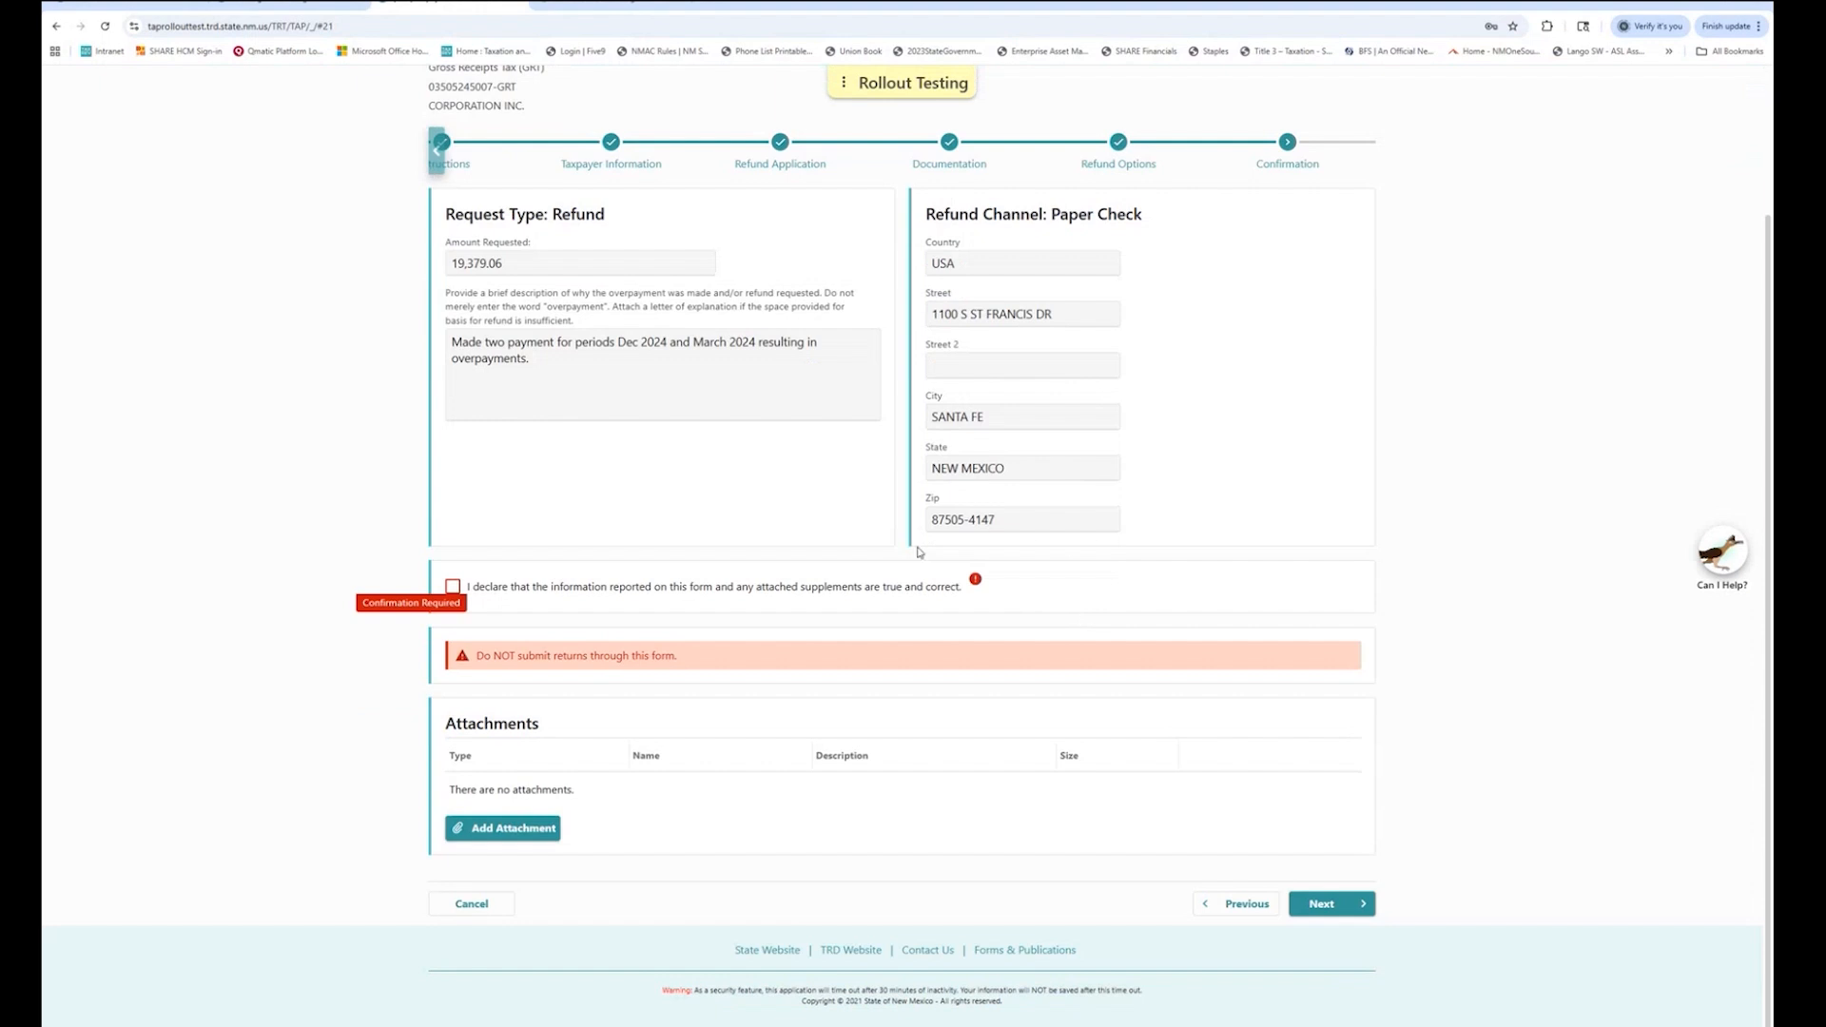
Tick the true-and-correct declaration and proceed to Confirm Submission.
click(453, 587)
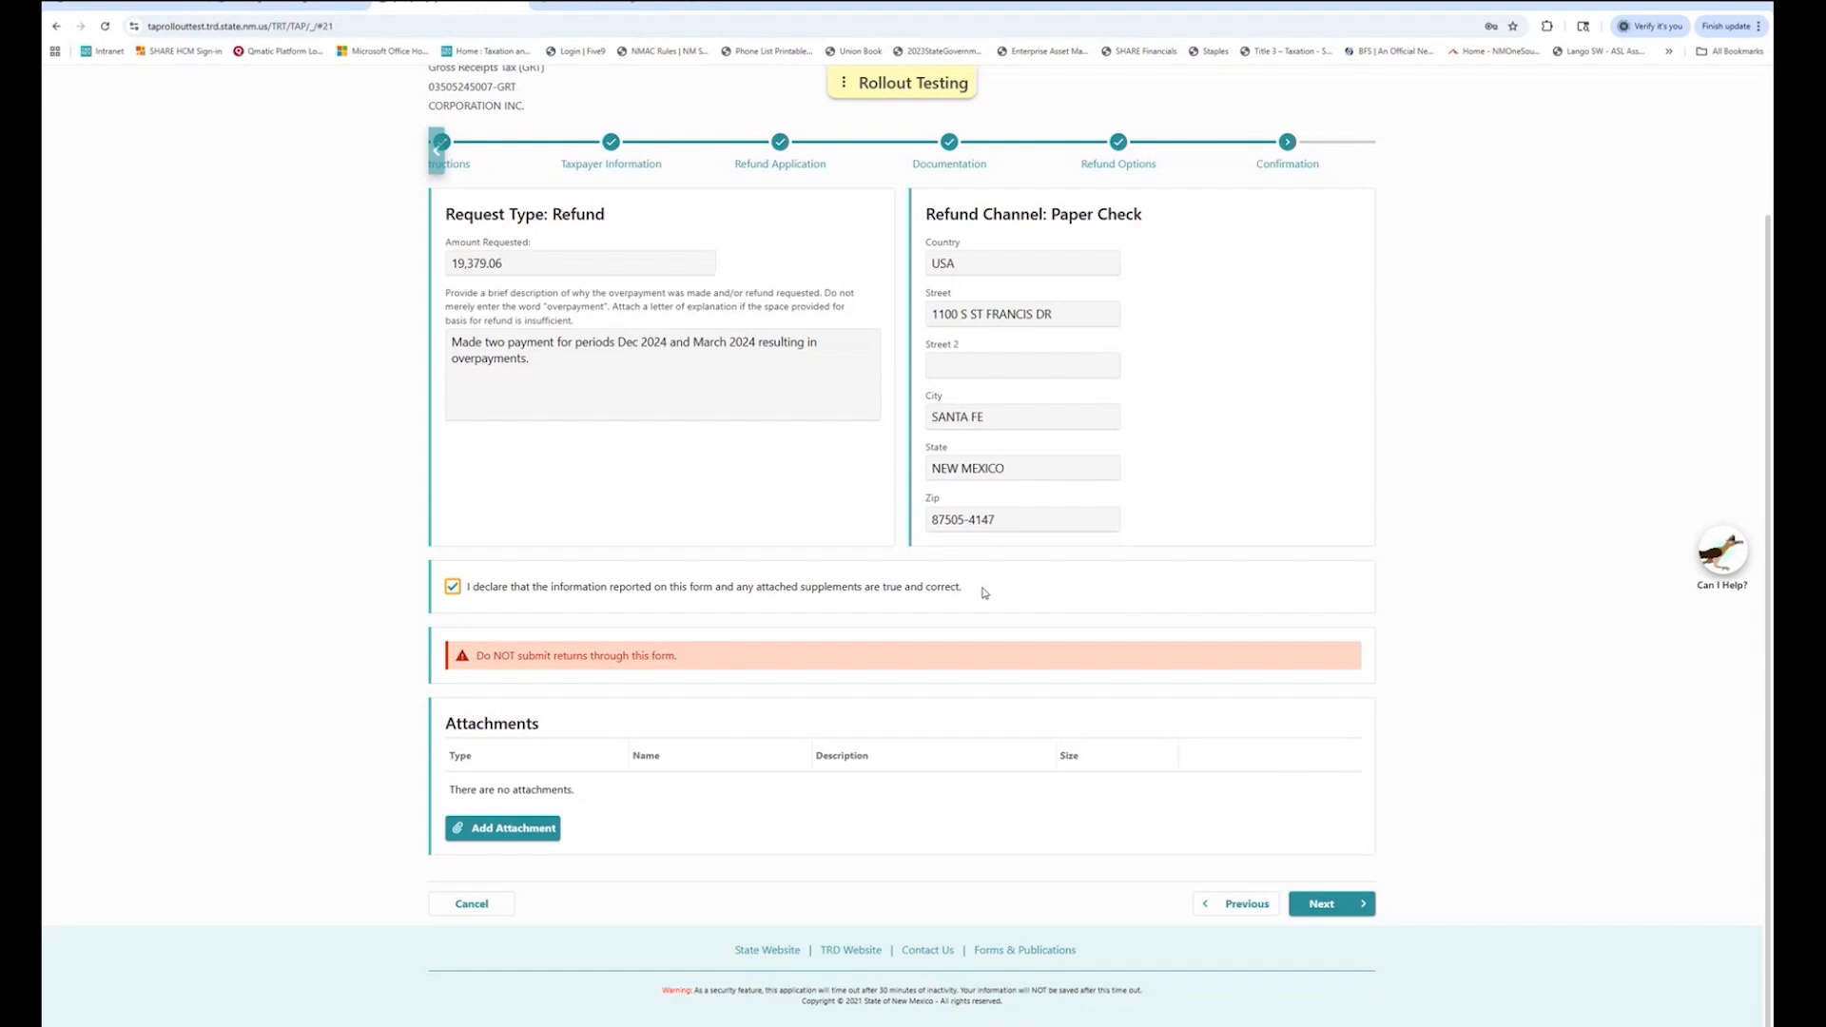
drag(986, 592, 426, 587)
click(1152, 571)
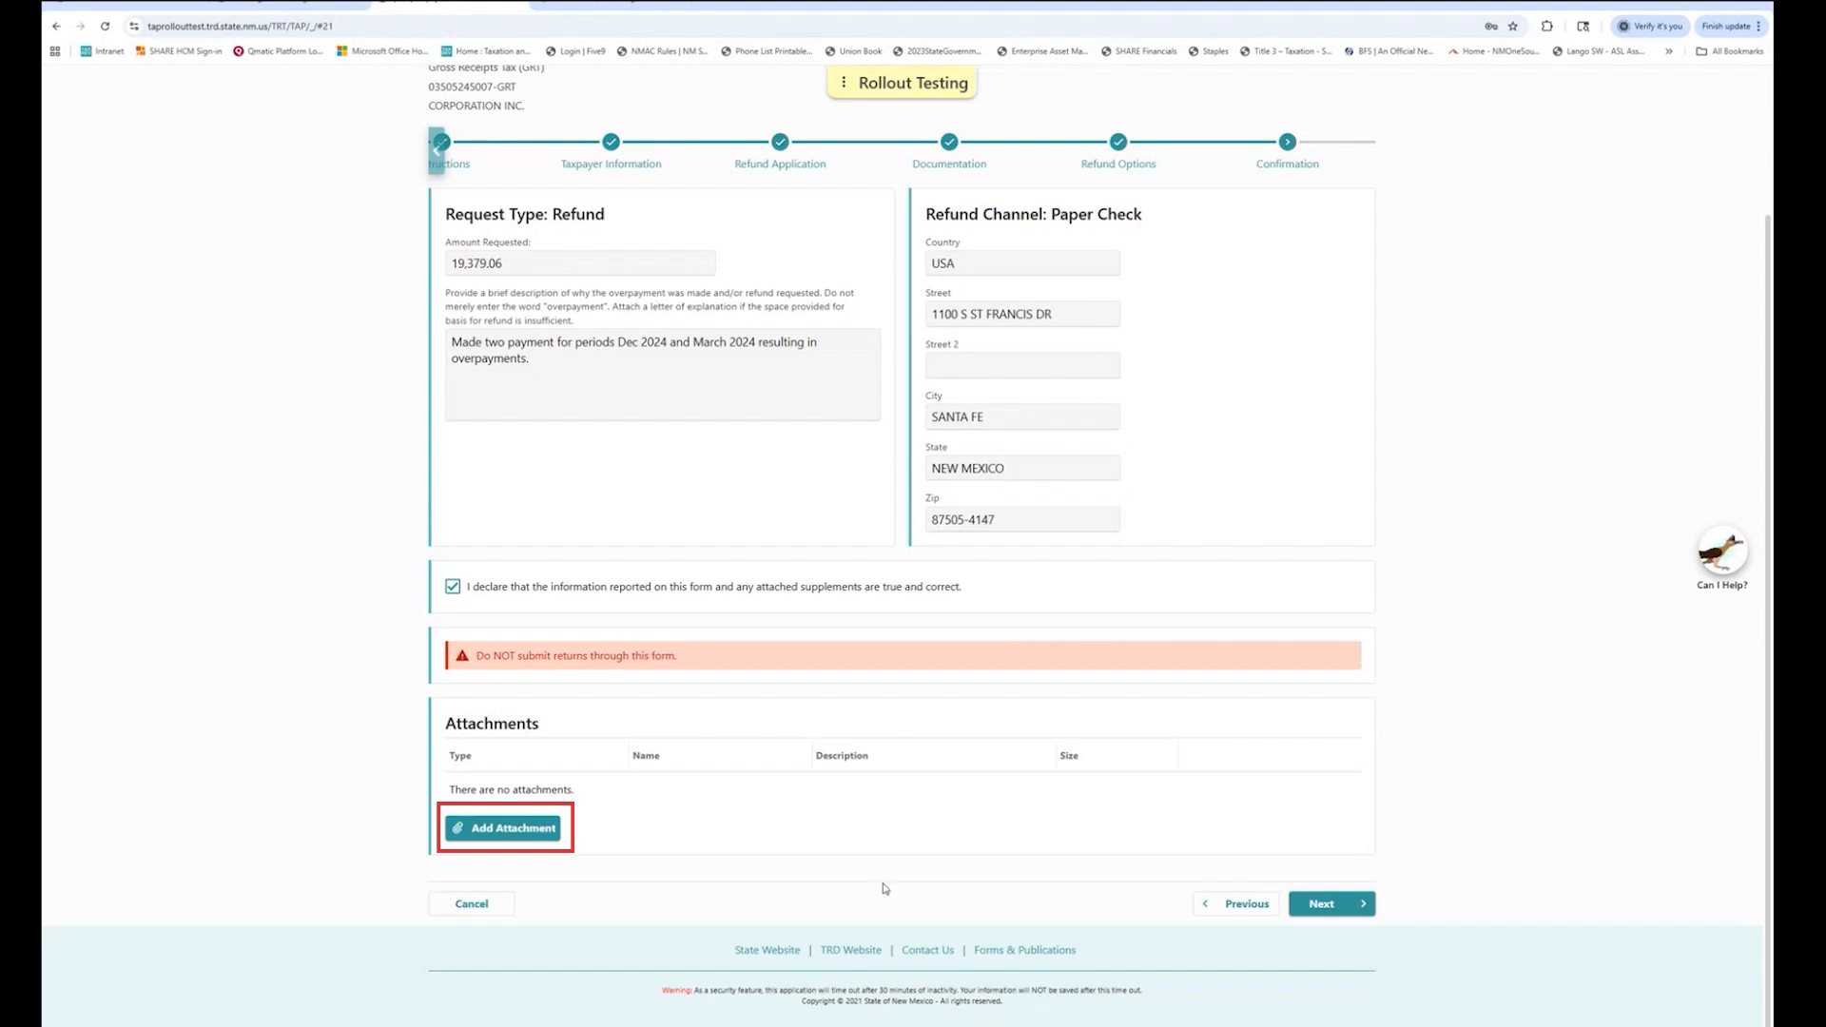
click(1338, 904)
Sign with the account password, submit, note the confirmation number, and return to Summary.
key(ctrl+v)
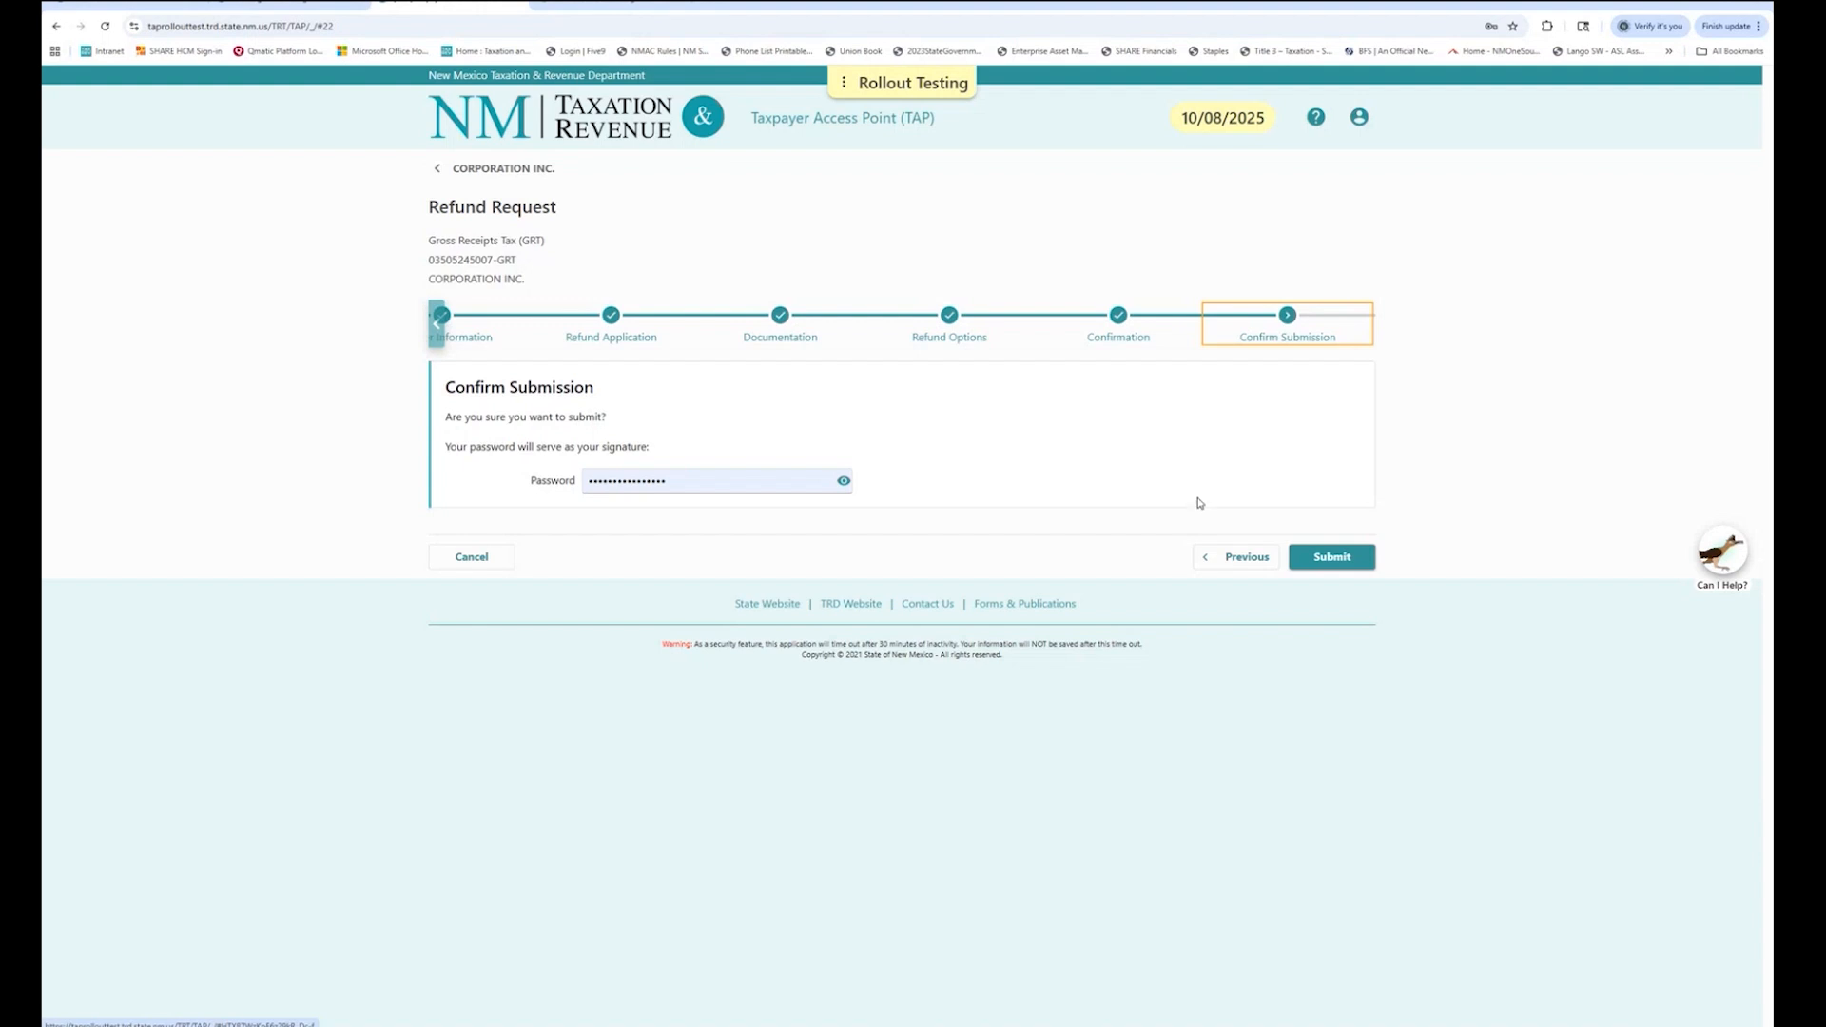
click(1334, 558)
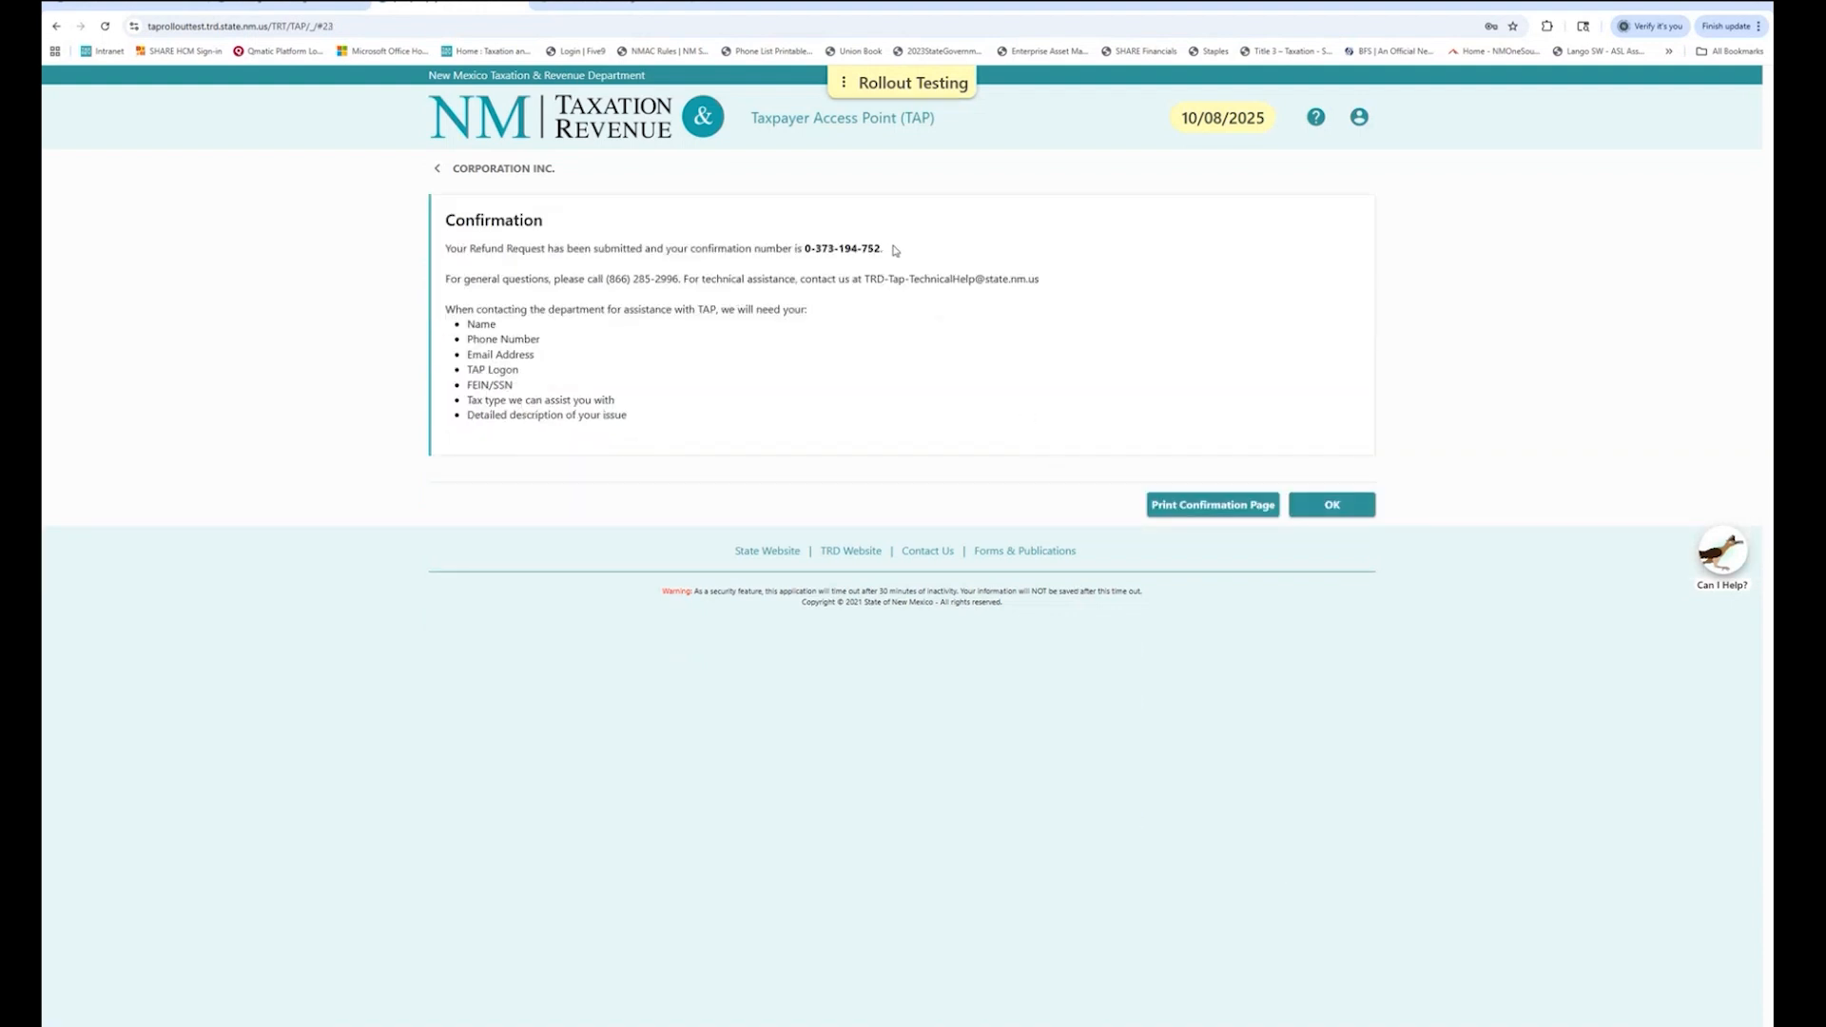
drag(887, 250, 805, 248)
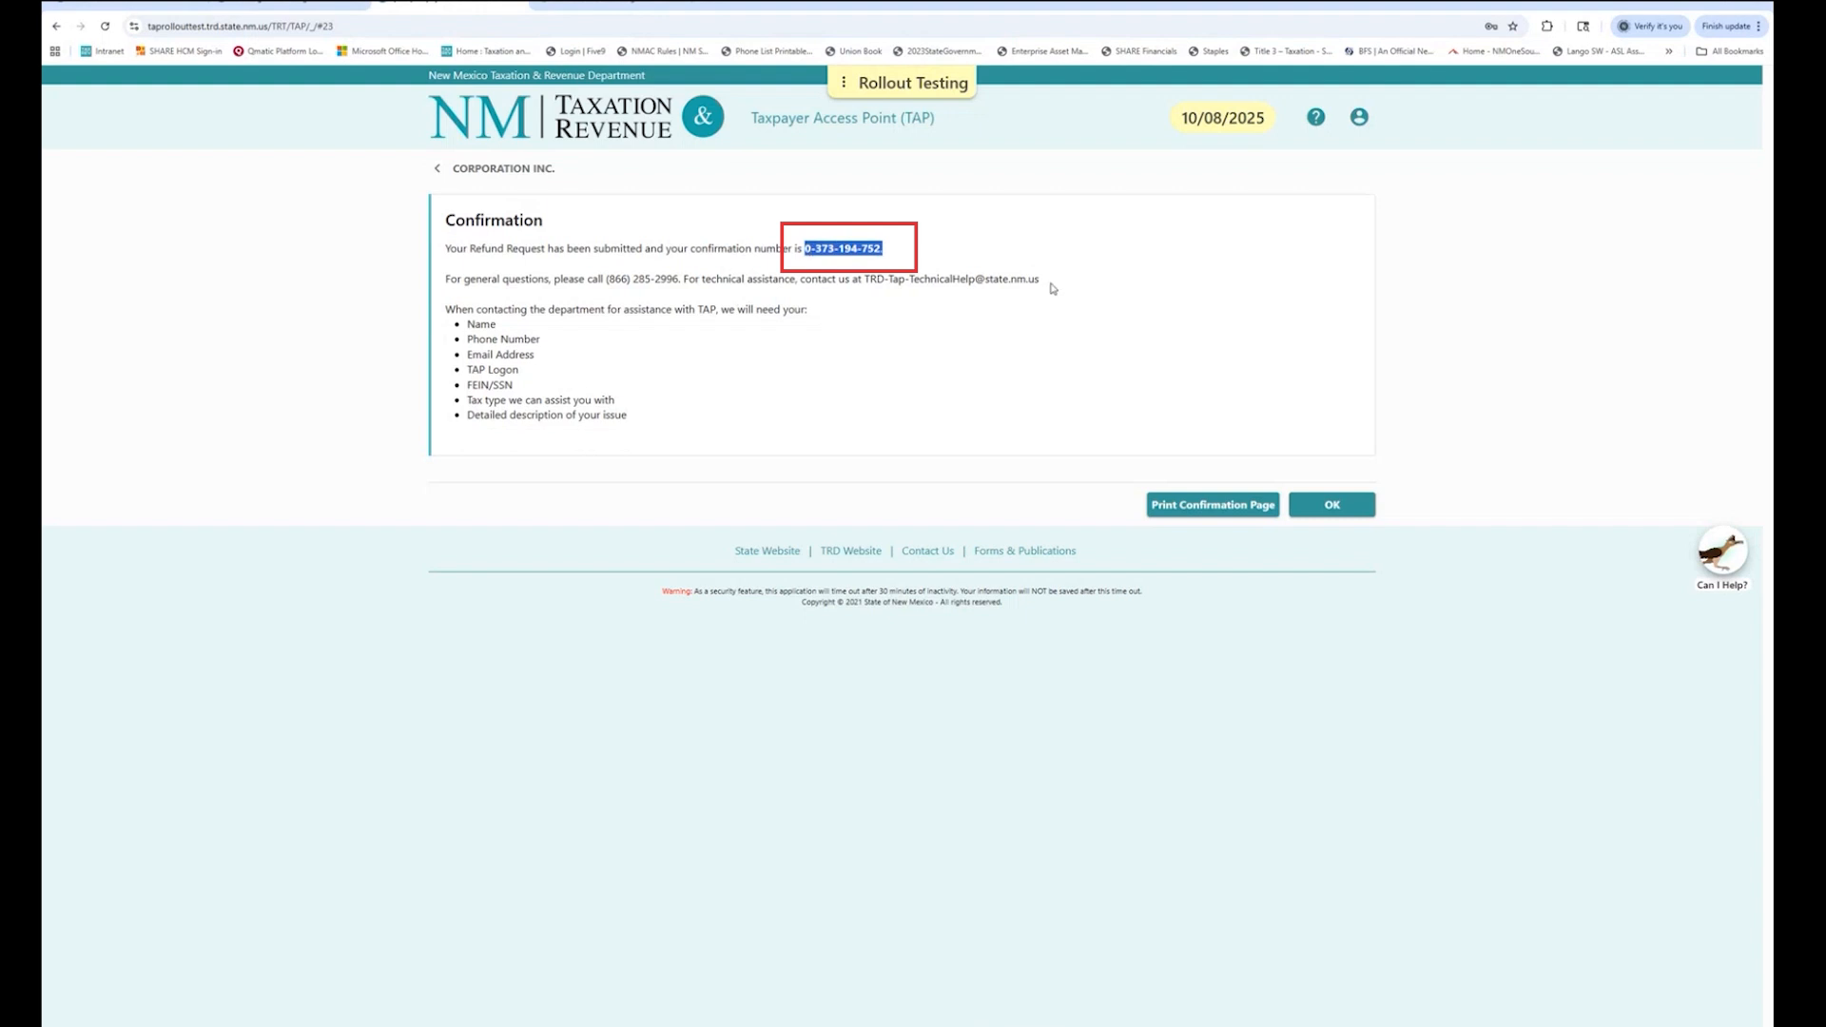
click(1147, 285)
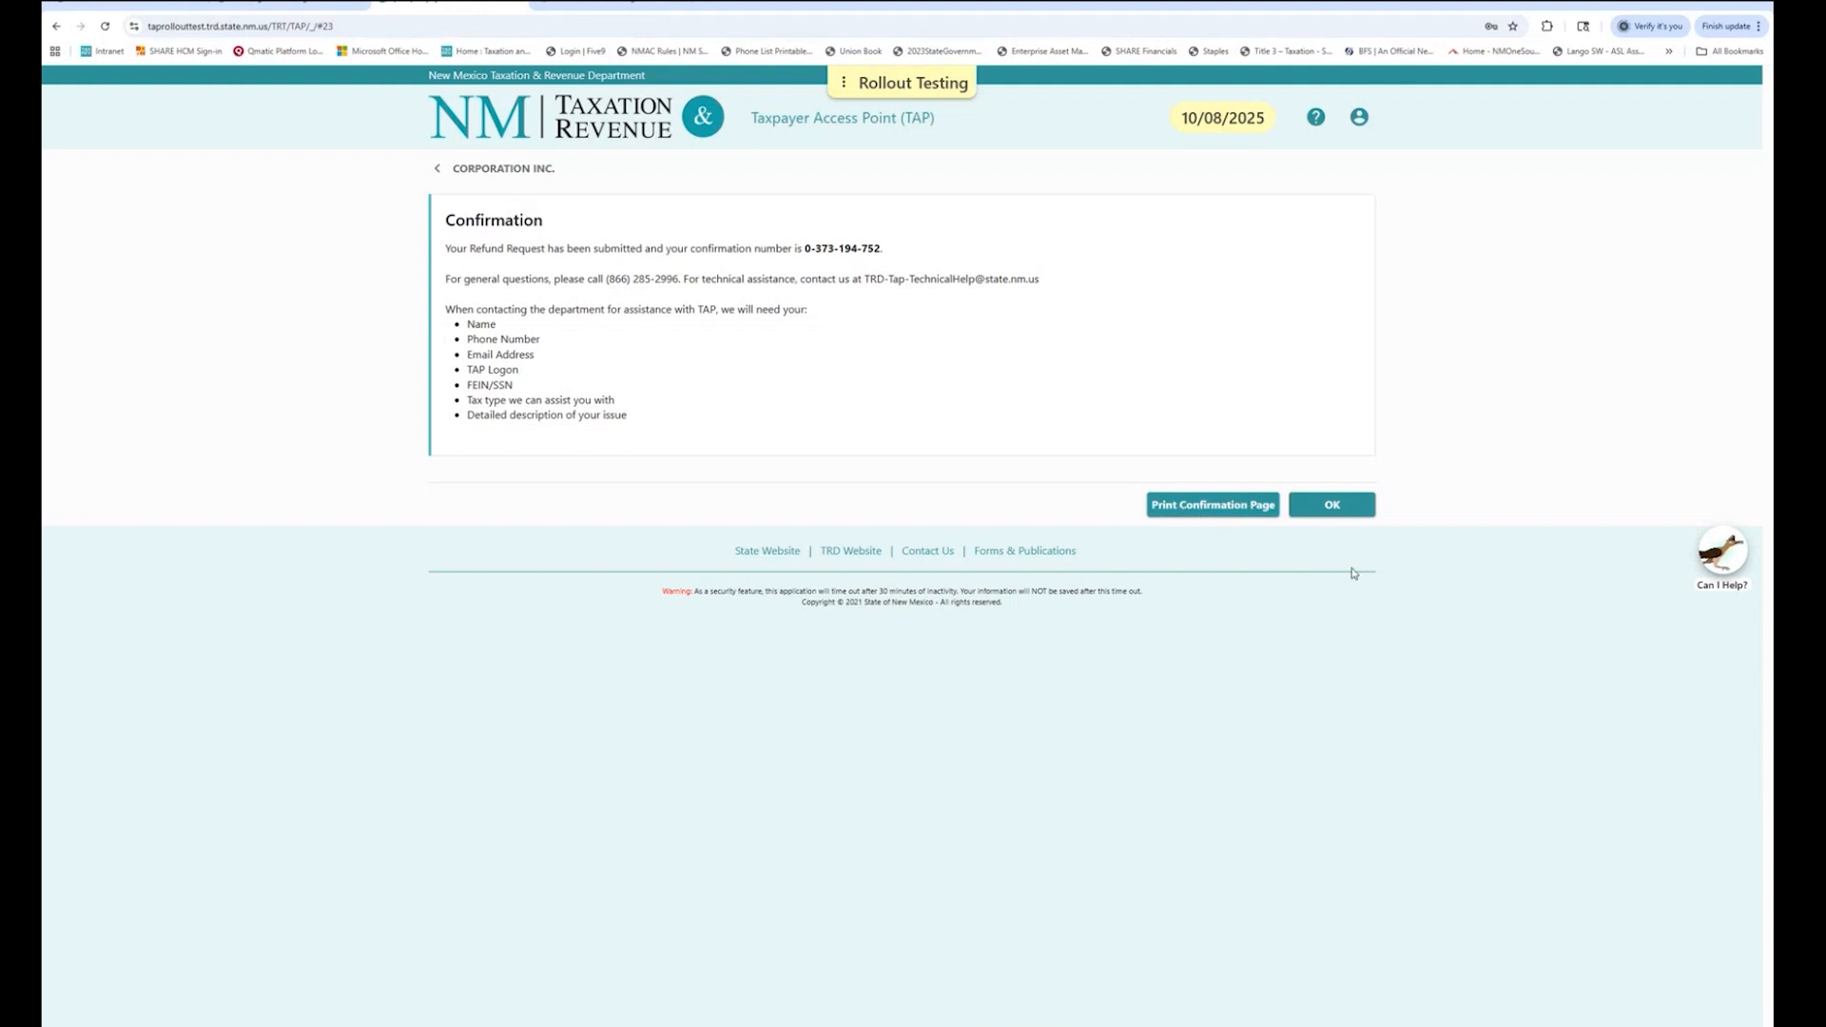
click(1359, 514)
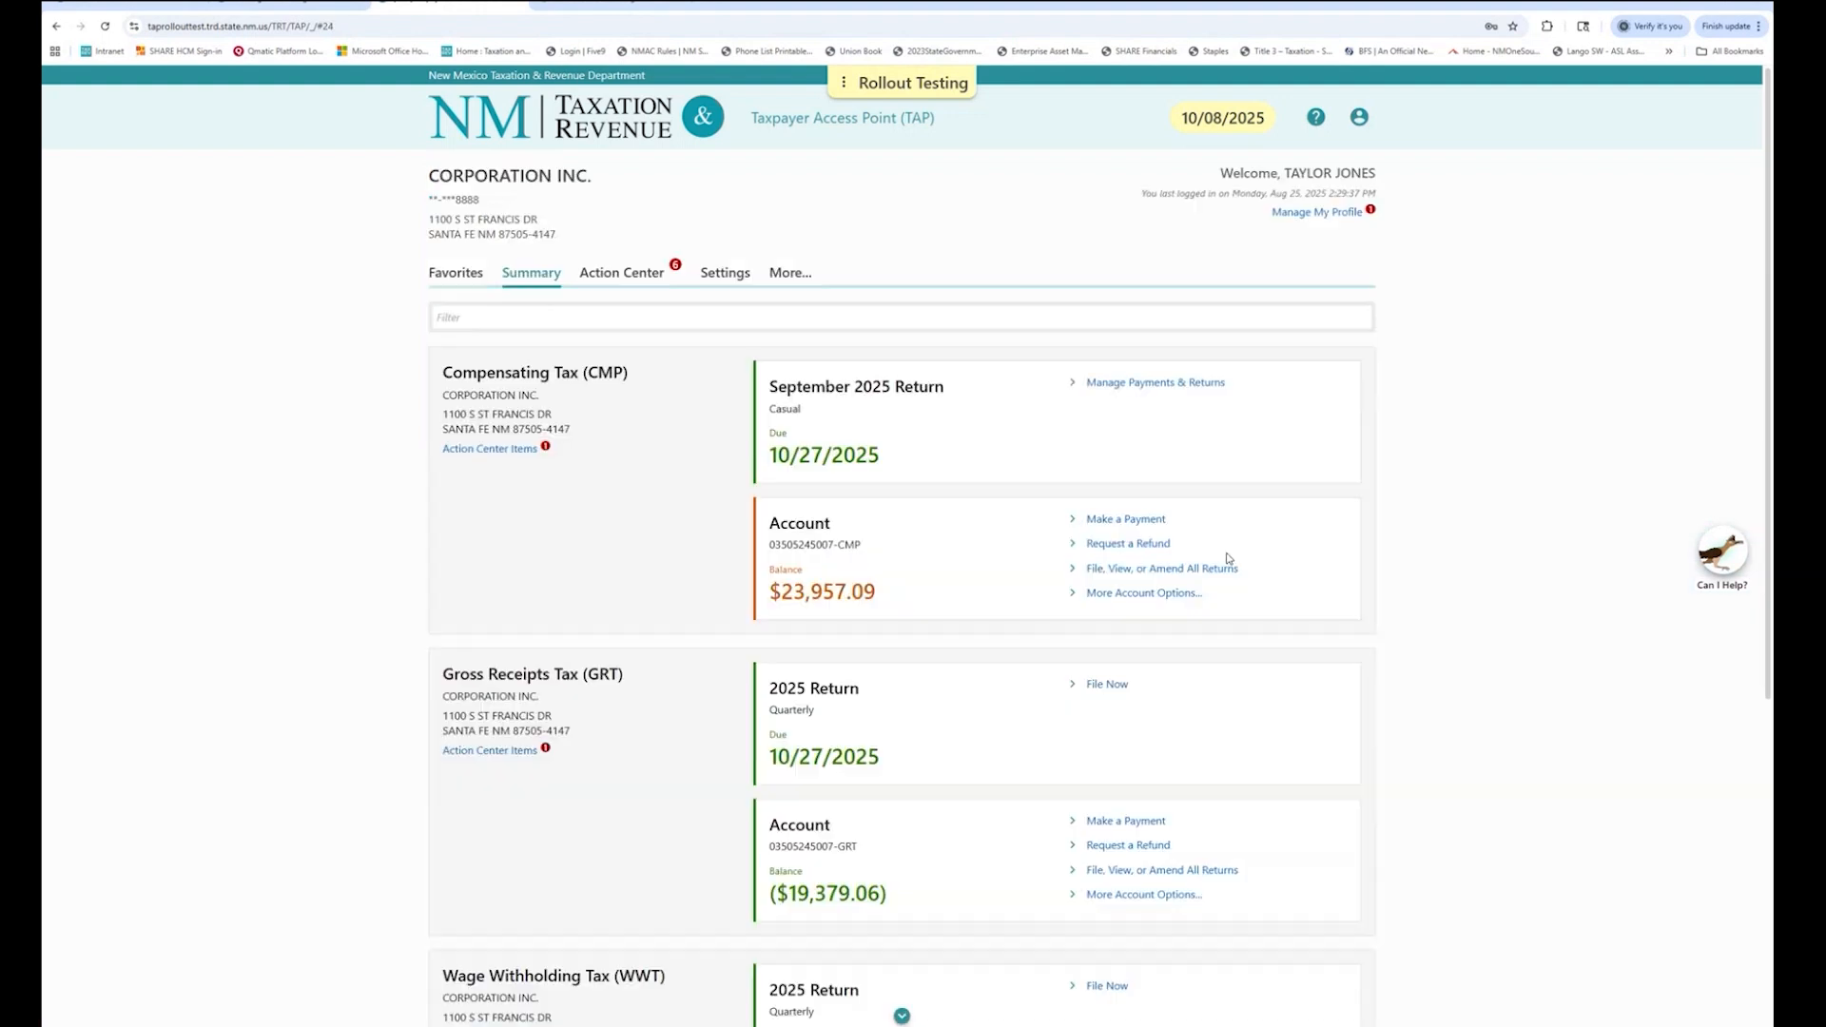